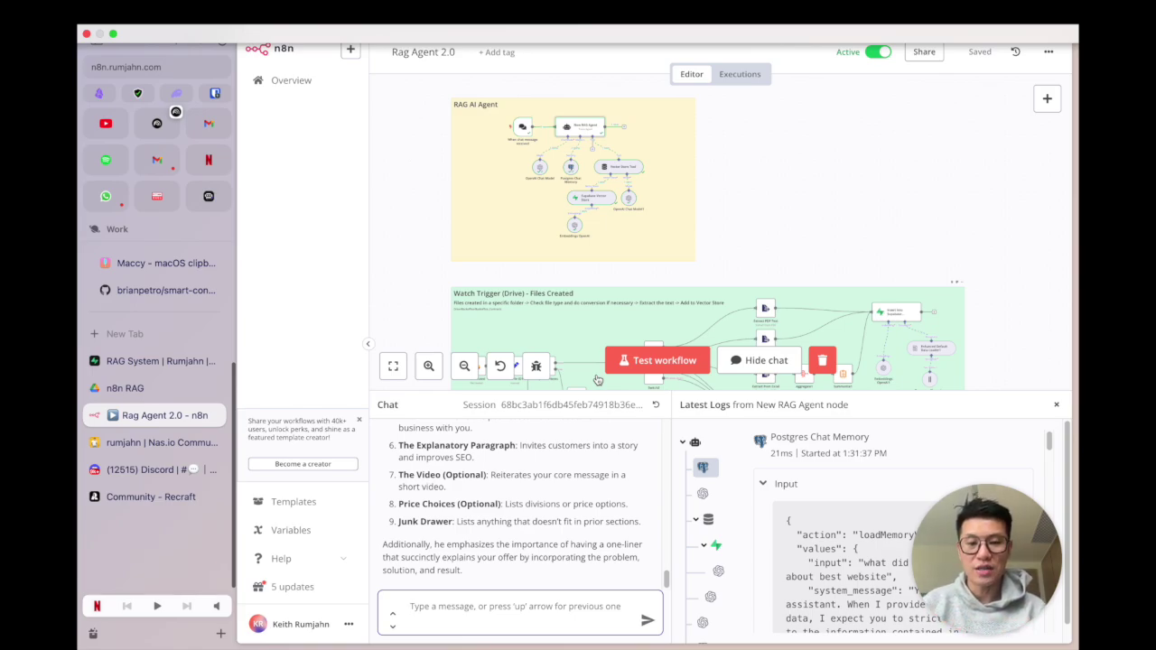
Step: Ask the RAG agent in the chat what you and the named contact discussed last, and read its reply
{"action": "left_click", "coordinate": [472, 615]}
{"action": "type", "text": "what "}
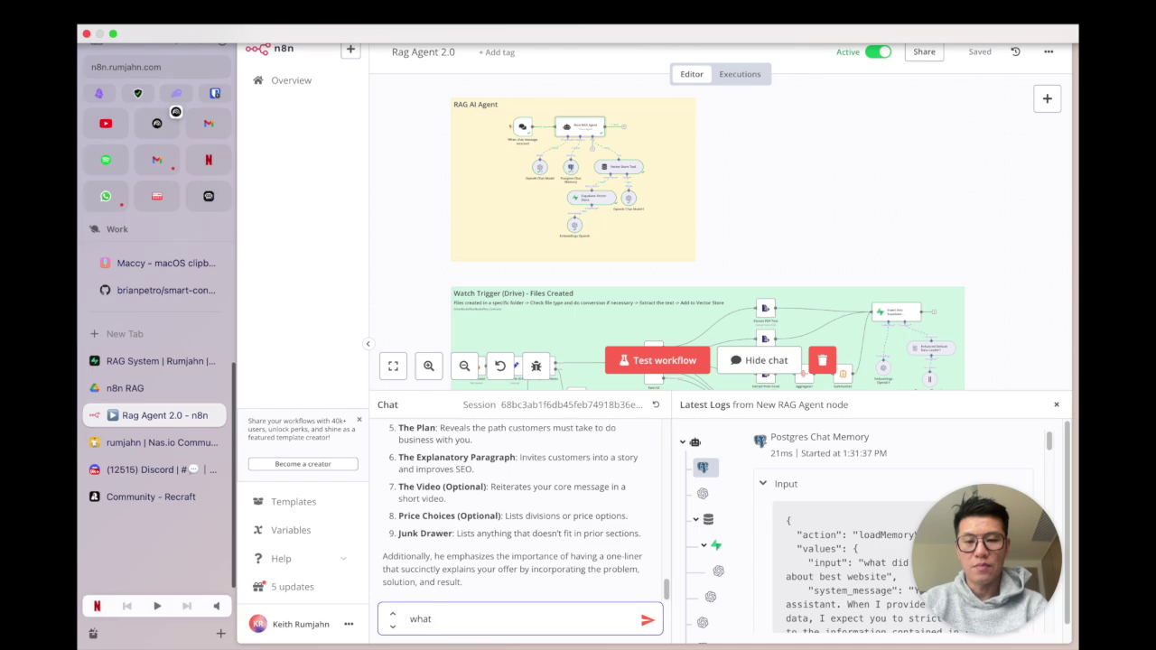
{"action": "type", "text": "did ben and i di"}
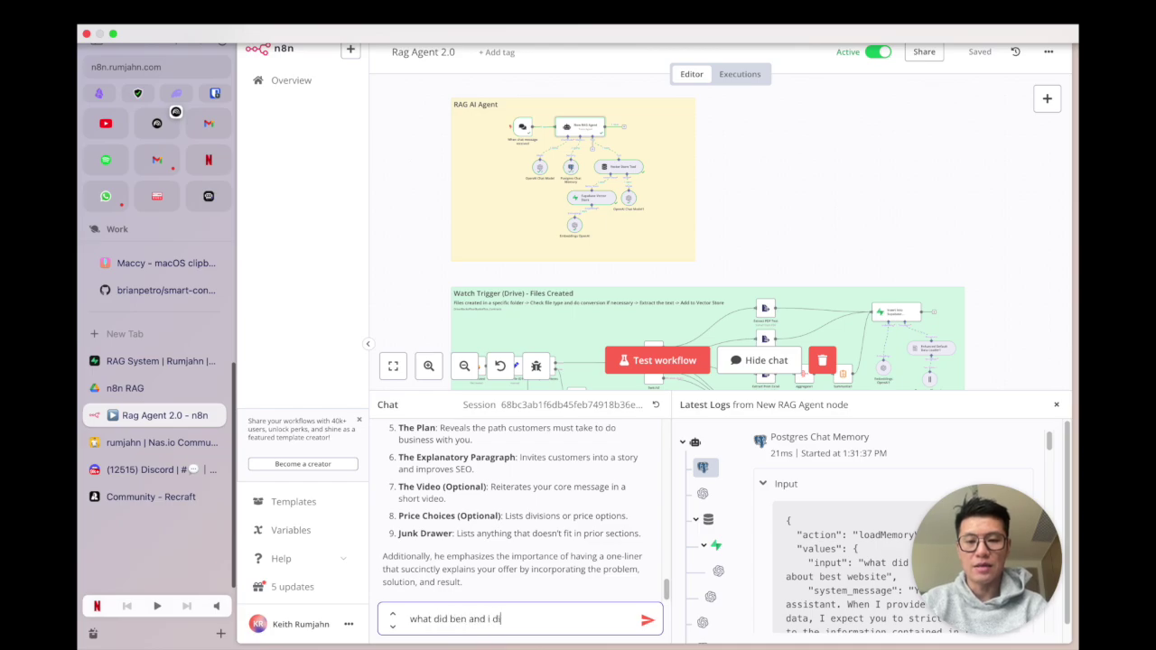
{"action": "type", "text": "scuss last?"}
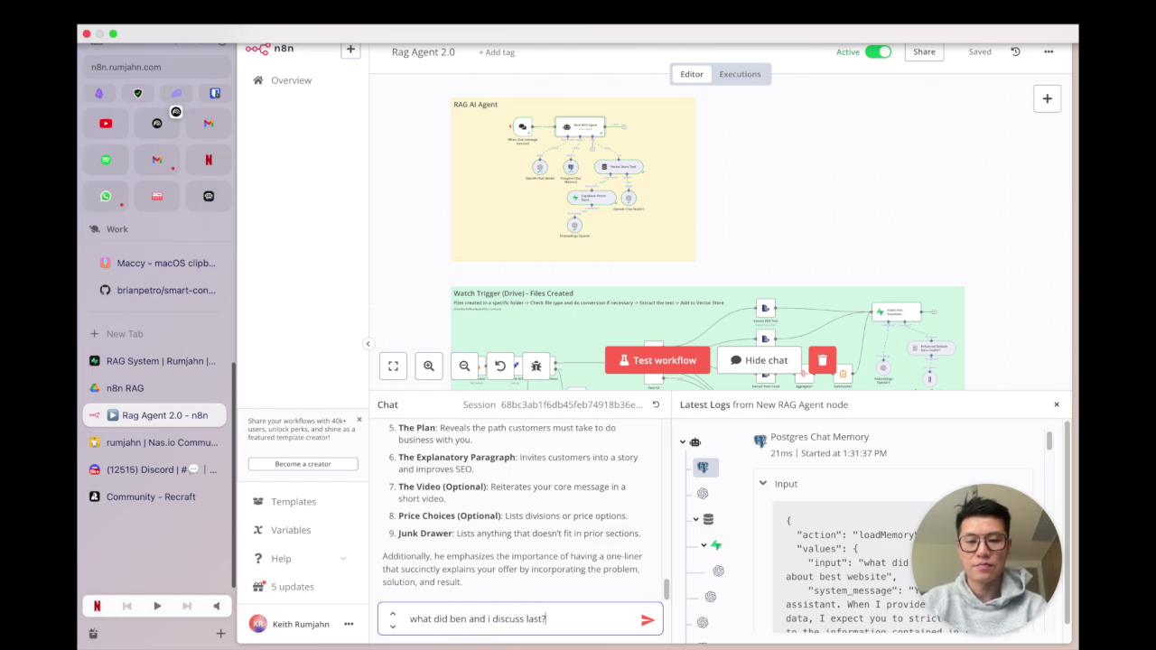
{"action": "key", "text": "Return"}
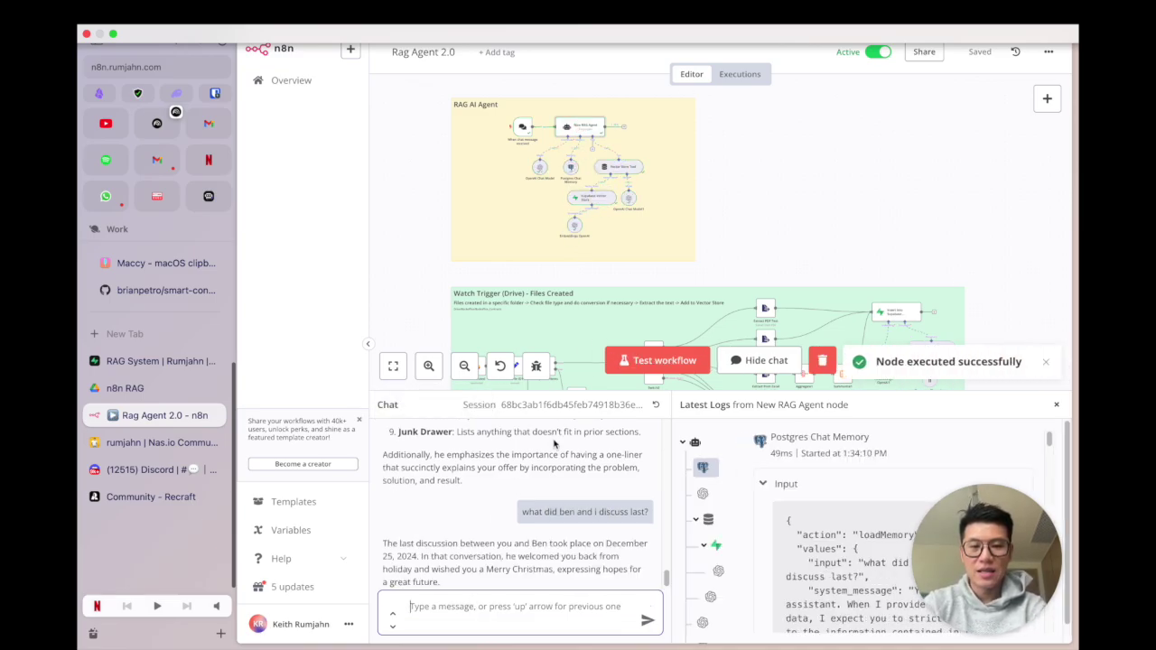
{"action": "scroll", "coordinate": [488, 540], "scroll_direction": "down", "scroll_amount": 1}
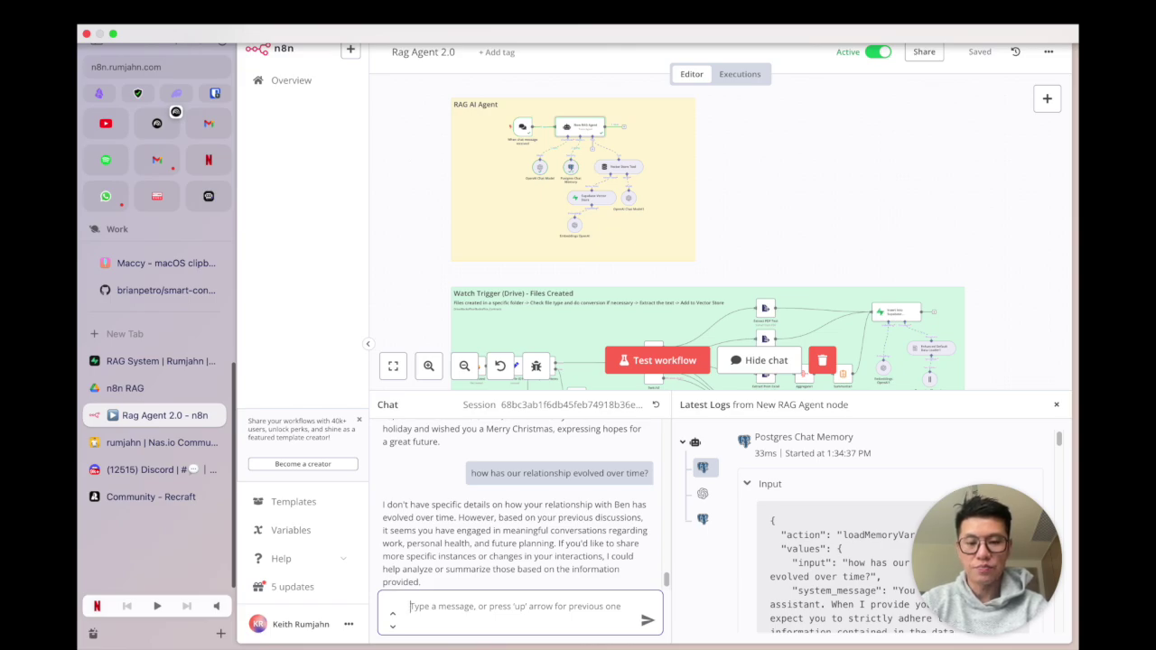
Step: Send the chat question "what are the key topics we've discussed over time" and read through the agent's answer
{"action": "type", "text": "wh"}
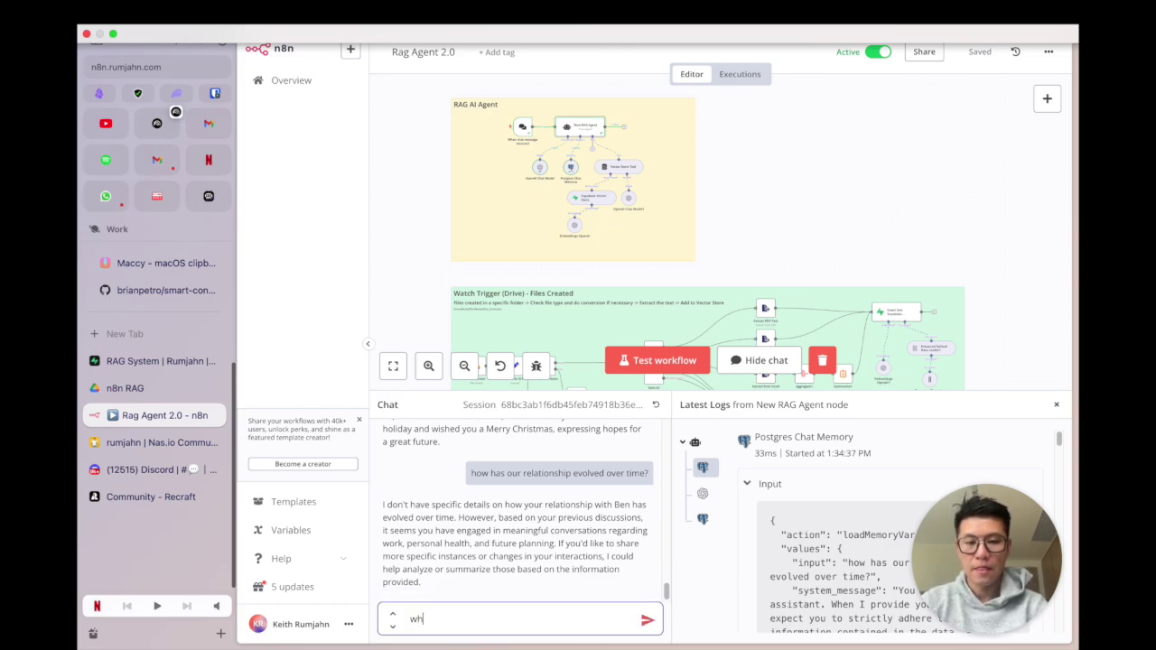
{"action": "key", "text": "BackSpace"}
{"action": "key", "text": "BackSpace"}
{"action": "type", "text": "what are the "}
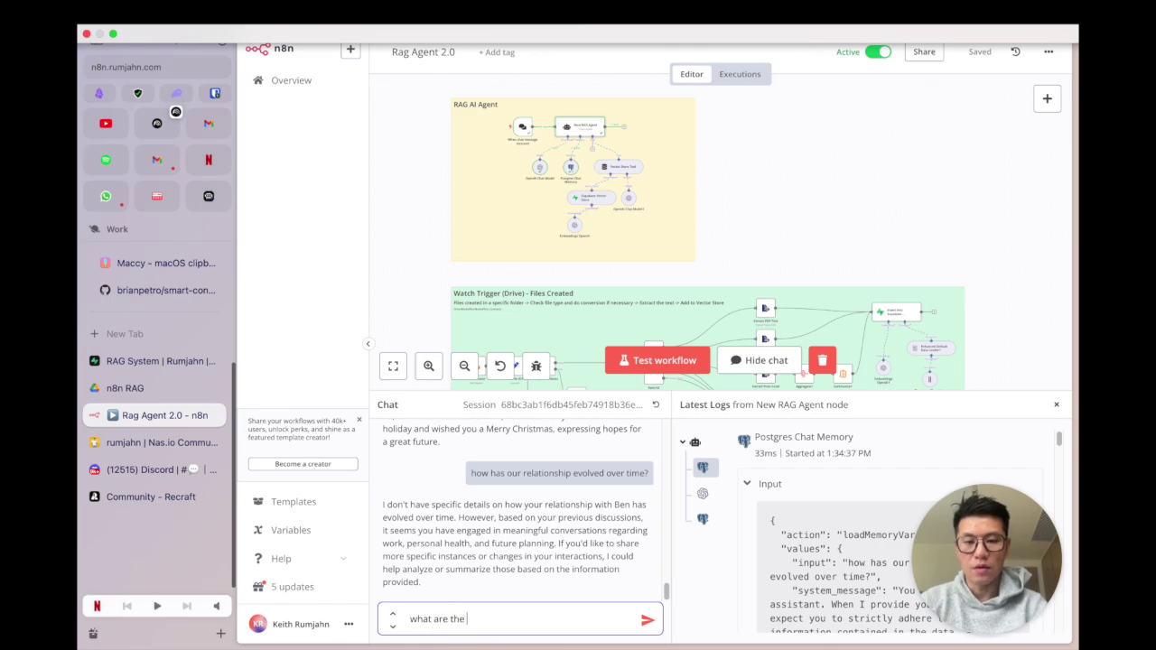
{"action": "type", "text": "key topics we've disc"}
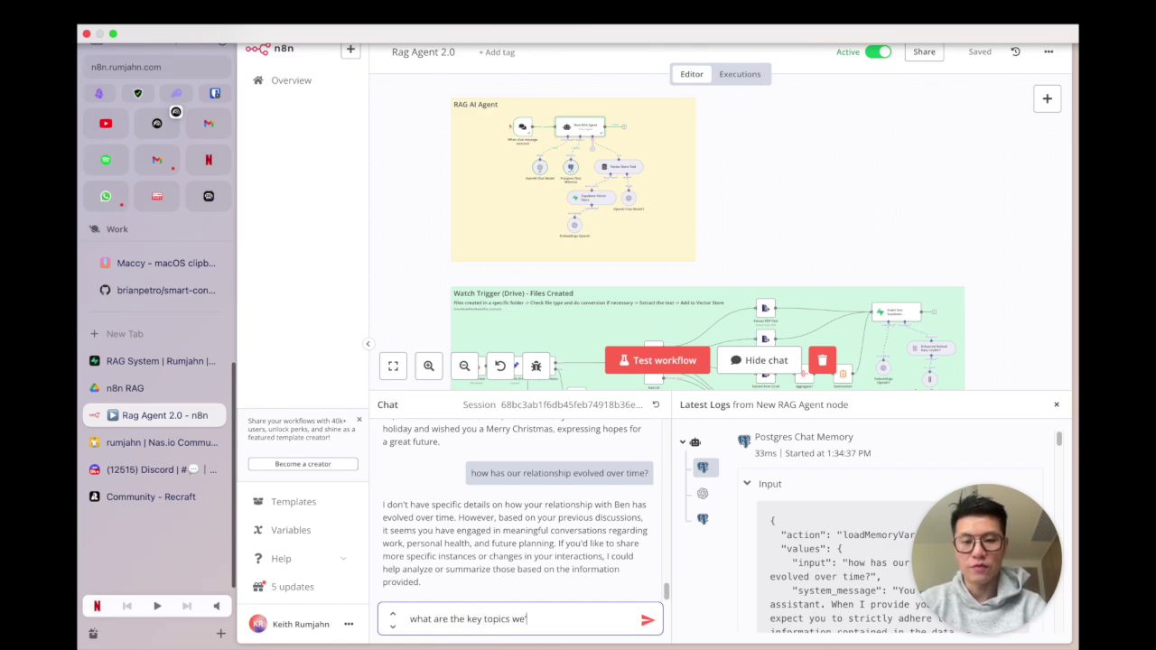
{"action": "type", "text": "ussed over time"}
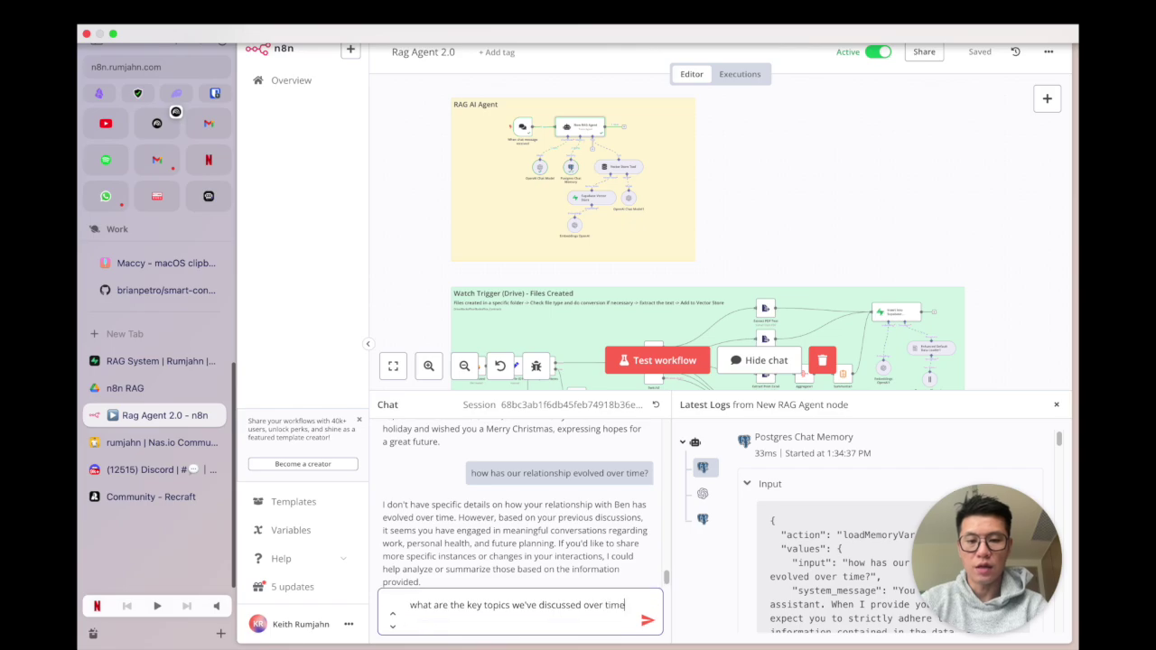
{"action": "key", "text": "Return"}
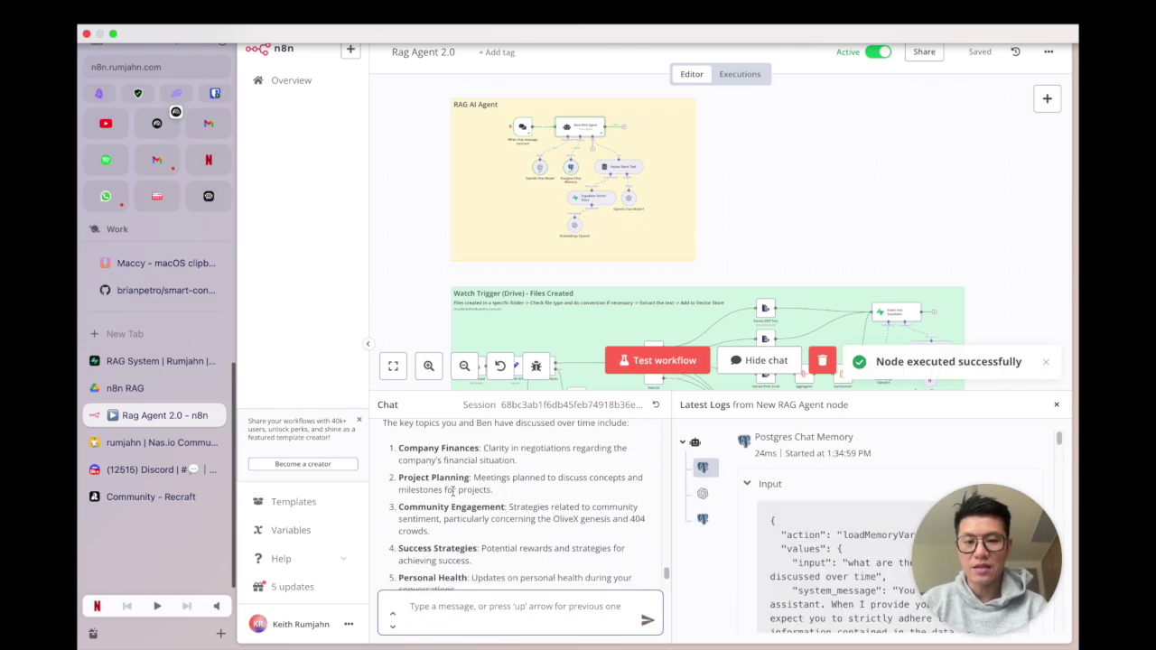
{"action": "scroll", "coordinate": [452, 490], "scroll_direction": "down", "scroll_amount": 4}
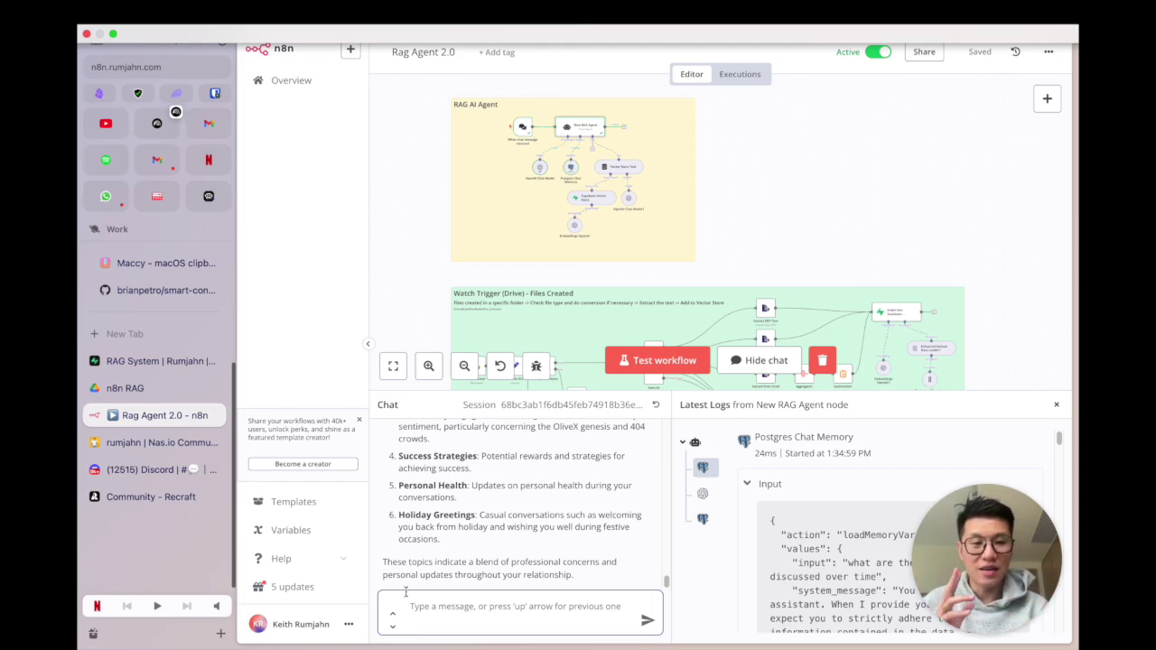
Step: Send the chat question "what are the key elements of a good website according to billy broas" and read the whole answer
{"action": "left_click", "coordinate": [441, 615]}
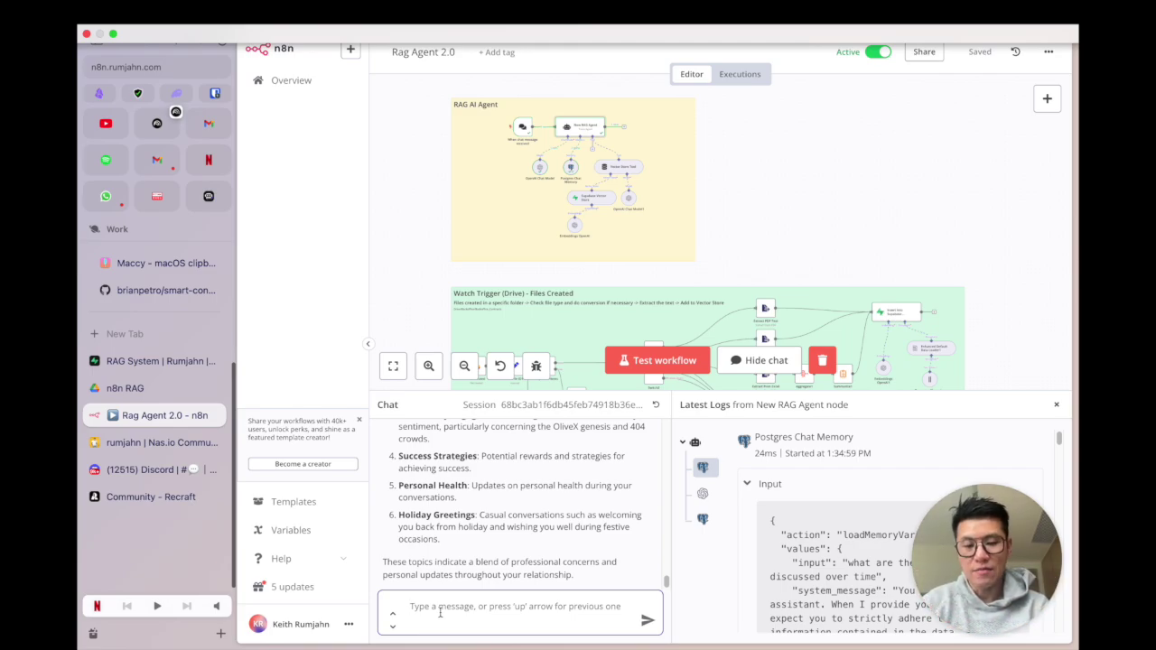
{"action": "type", "text": "what are the "}
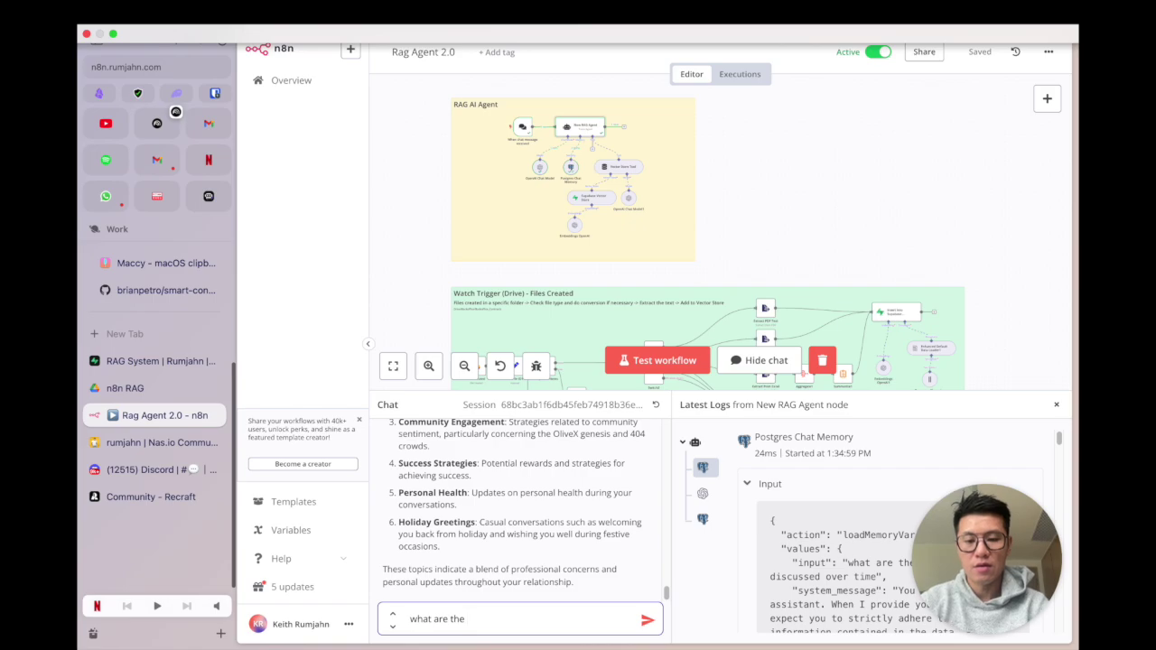
{"action": "type", "text": "key elements"}
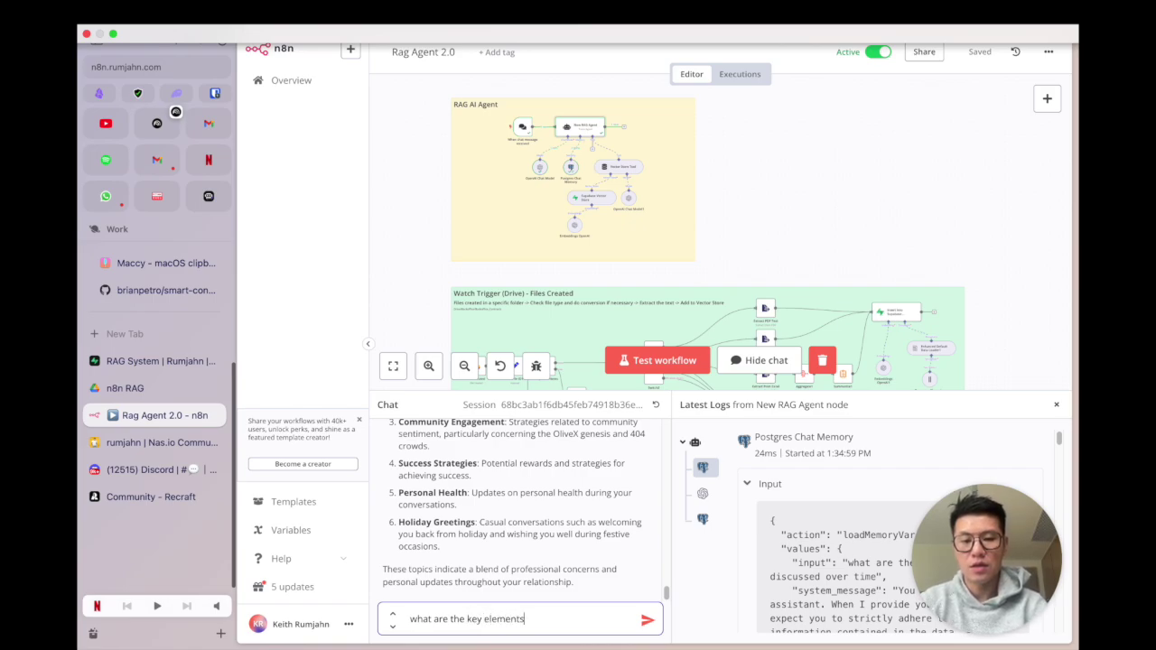
{"action": "type", "text": " of a good websi"}
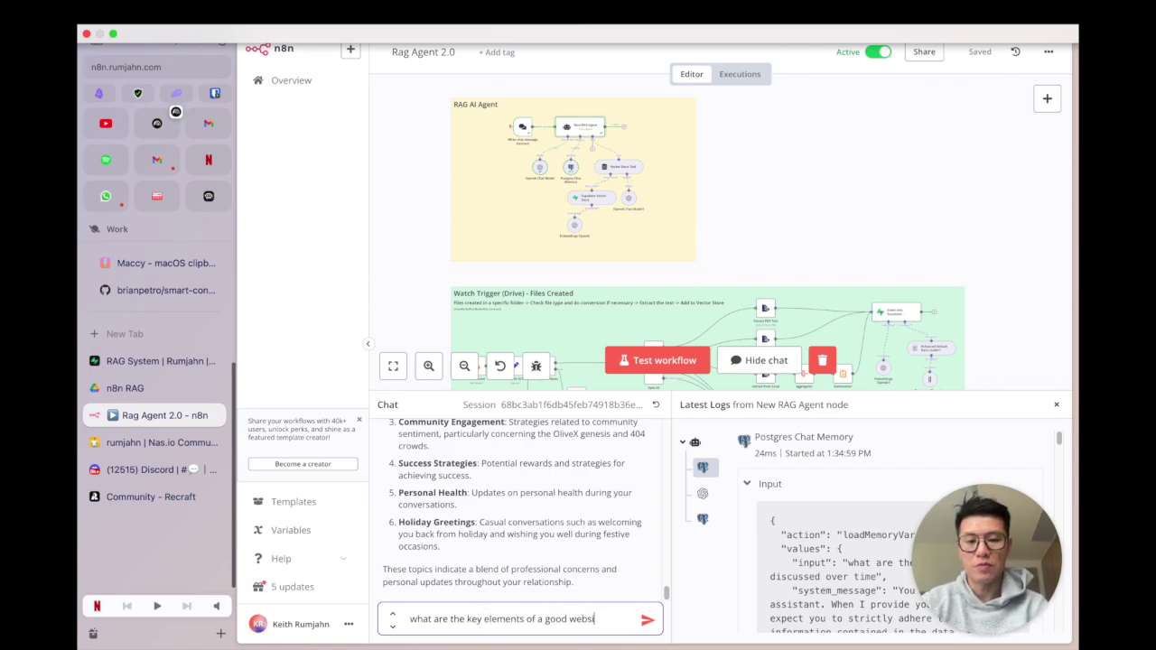
{"action": "type", "text": "te aco"}
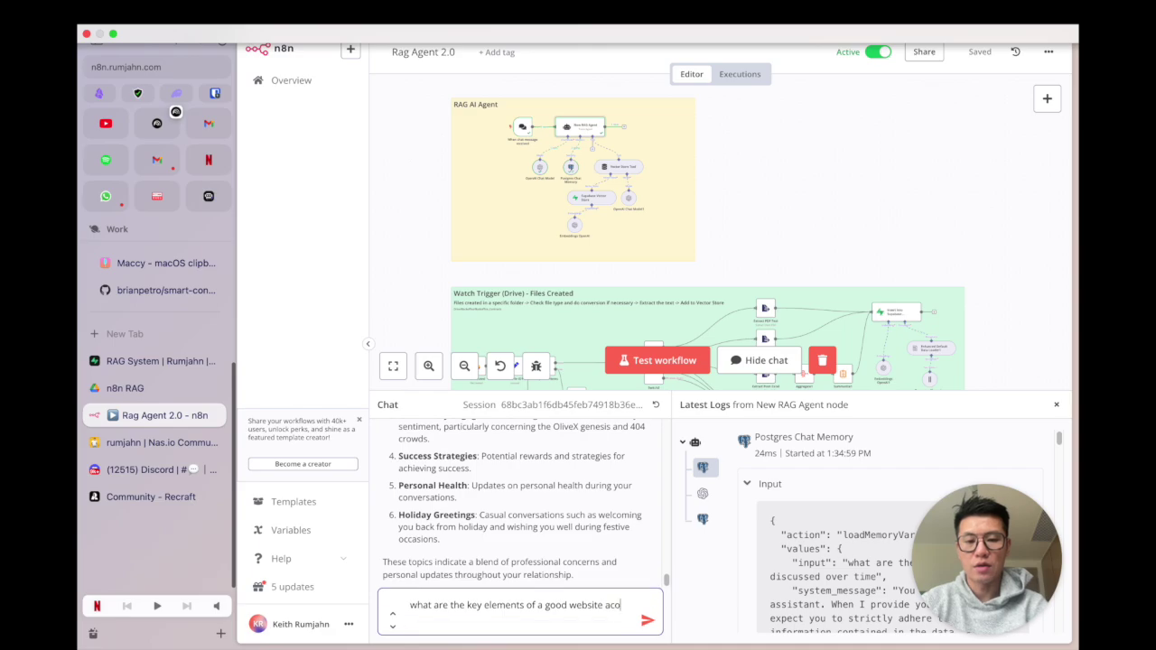
{"action": "key", "text": "BackSpace"}
{"action": "type", "text": "cording to bu"}
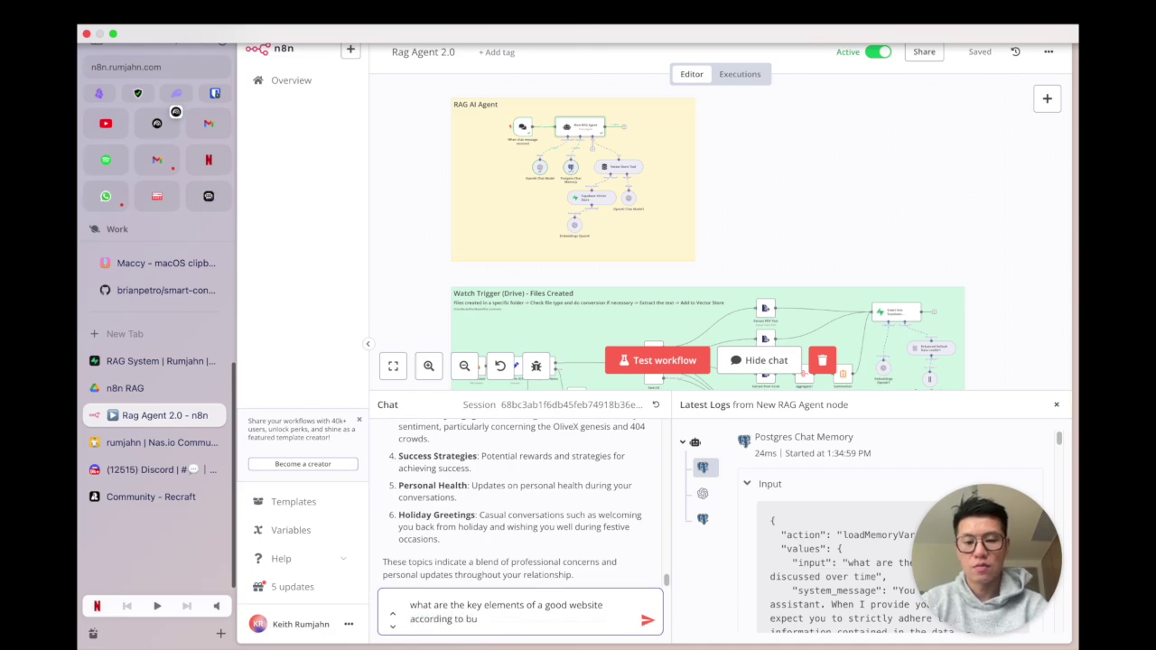
{"action": "type", "text": "lly broas"}
{"action": "key", "text": "Return"}
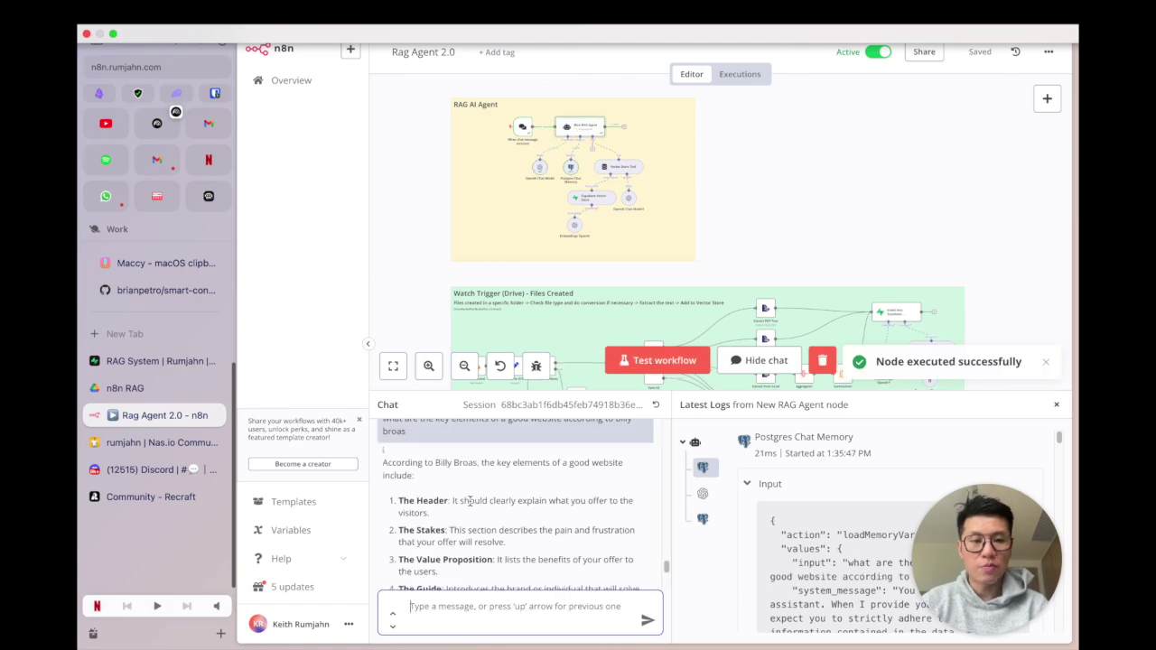
{"action": "scroll", "coordinate": [470, 501], "scroll_direction": "down", "scroll_amount": 3}
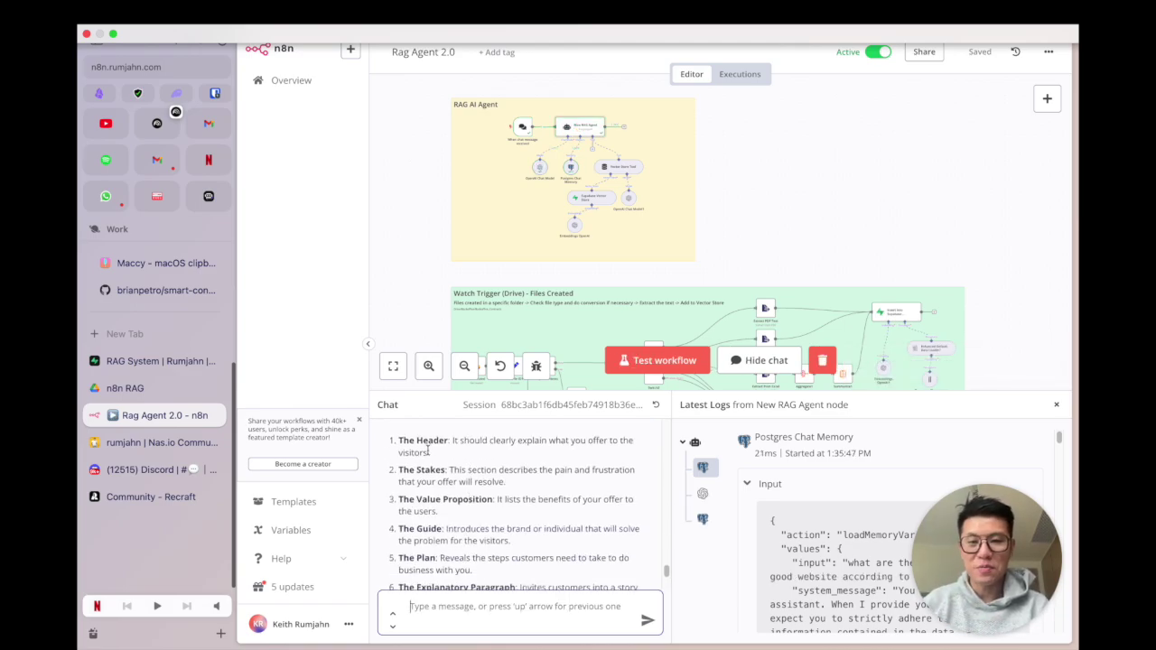
{"action": "scroll", "coordinate": [441, 493], "scroll_direction": "down", "scroll_amount": 2}
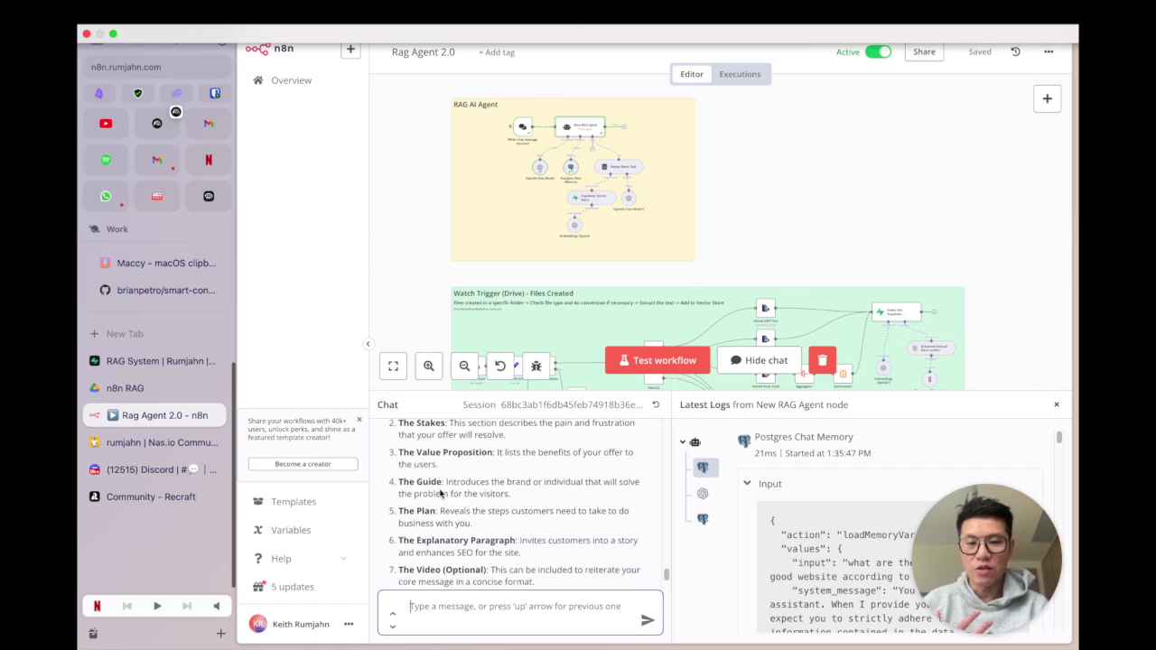
{"action": "scroll", "coordinate": [441, 492], "scroll_direction": "down", "scroll_amount": 5}
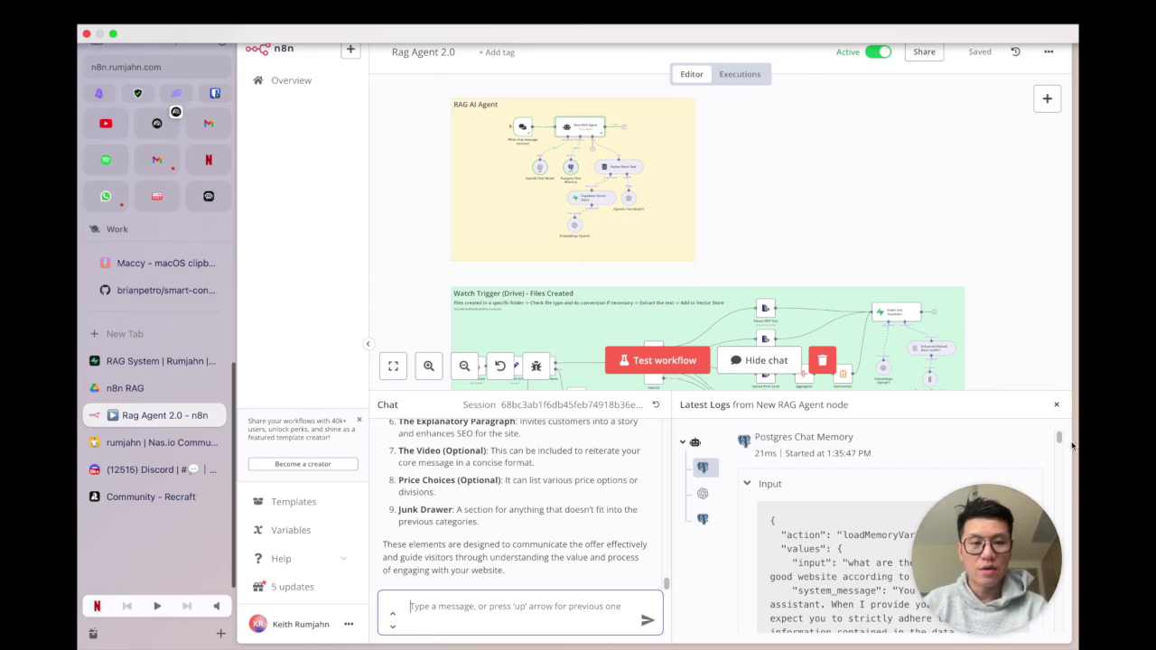
Step: Close the chat and look at the workflow's options for importing from a file
{"action": "left_click", "coordinate": [1057, 405]}
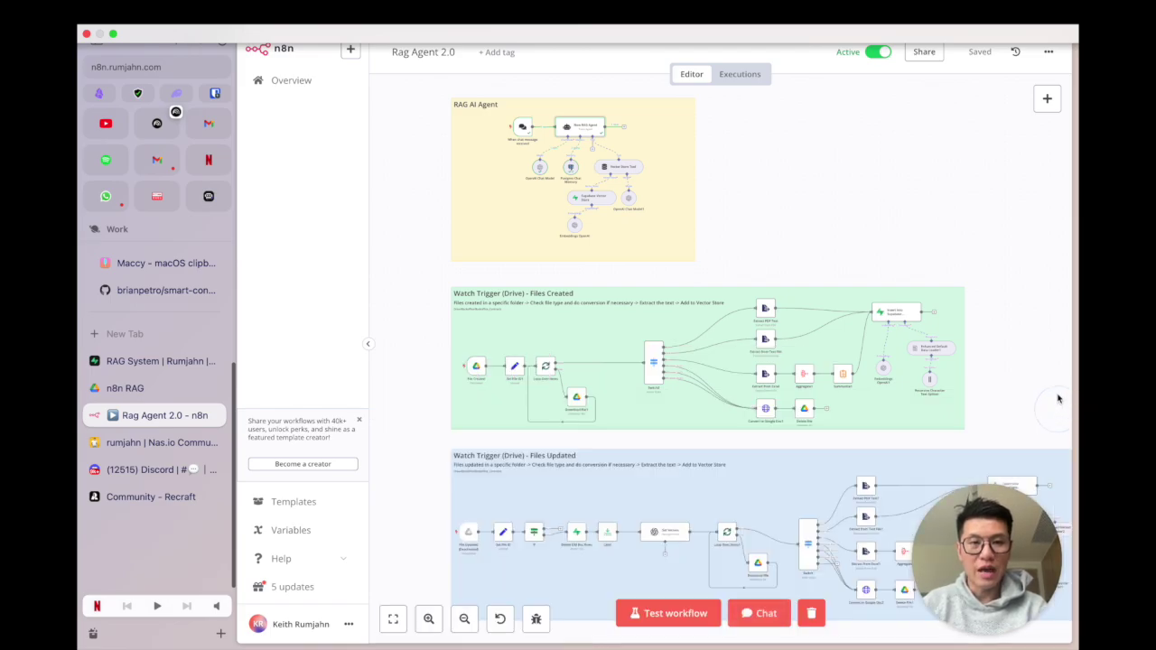
{"action": "left_click", "coordinate": [1049, 53]}
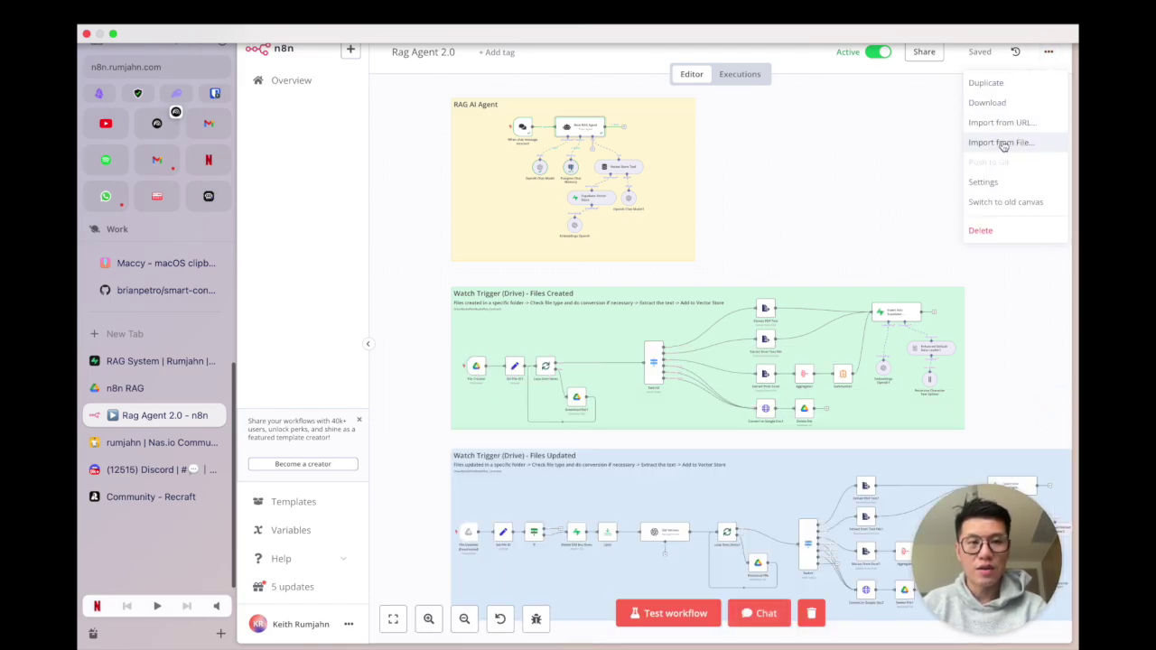
{"action": "left_click", "coordinate": [759, 262]}
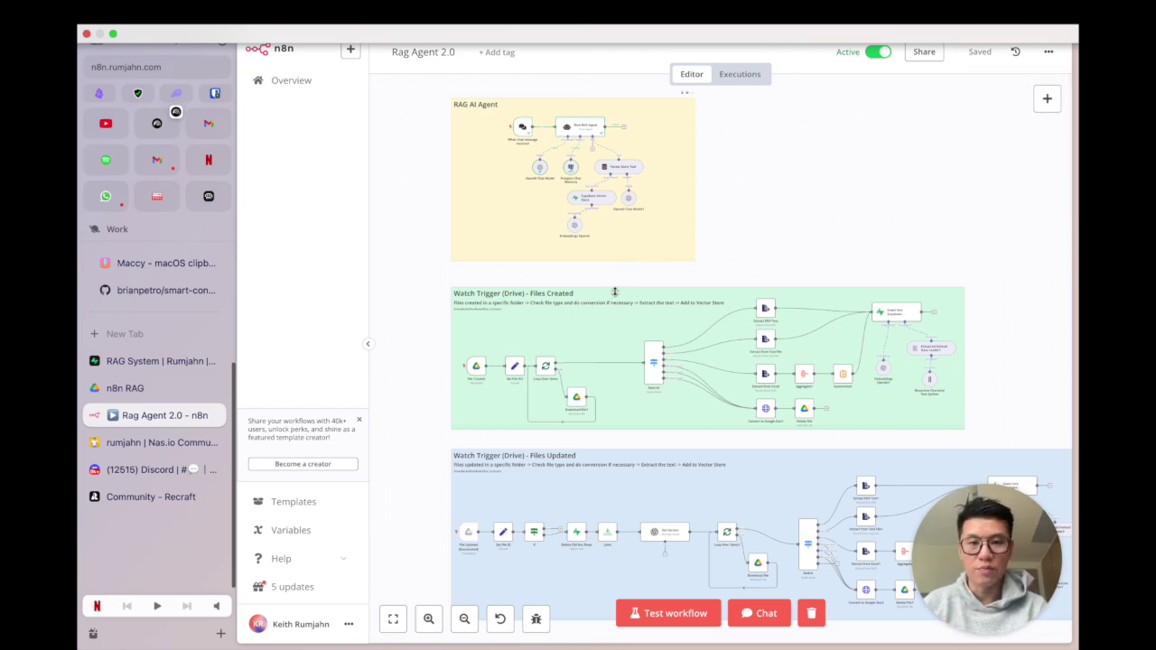
Step: Review the File Created trigger's parameters in the Files Created flow, including its choices for the watched folder, and return to the canvas
{"action": "scroll", "coordinate": [612, 317], "scroll_direction": "up", "scroll_amount": 5}
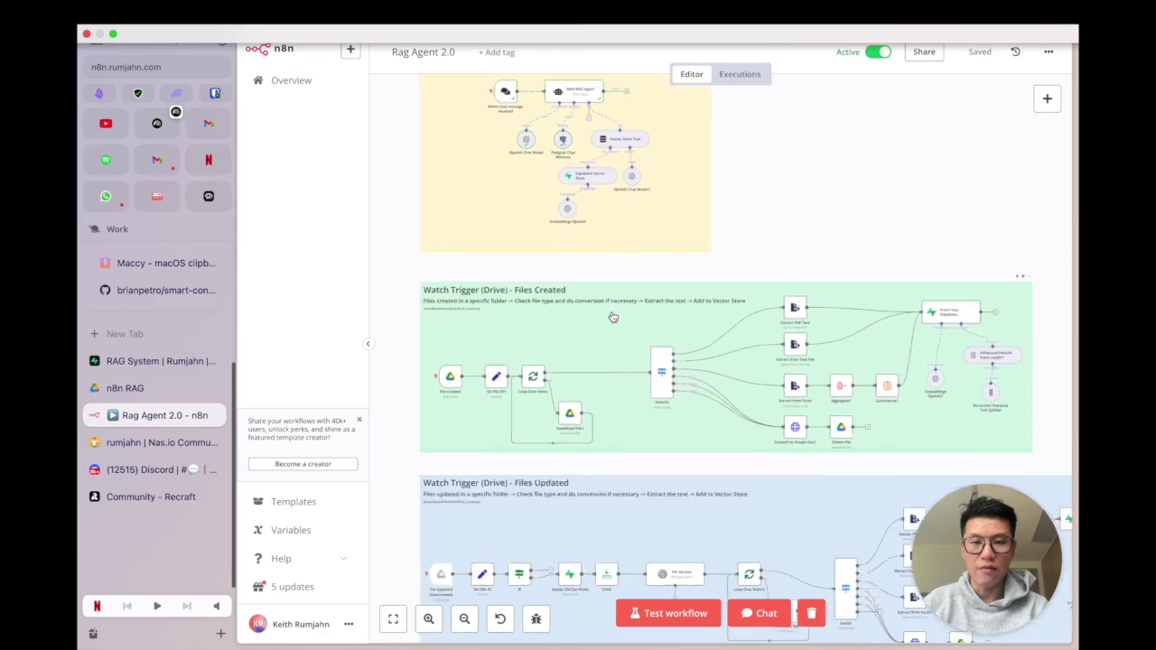
{"action": "scroll", "coordinate": [612, 318], "scroll_direction": "down", "scroll_amount": 2}
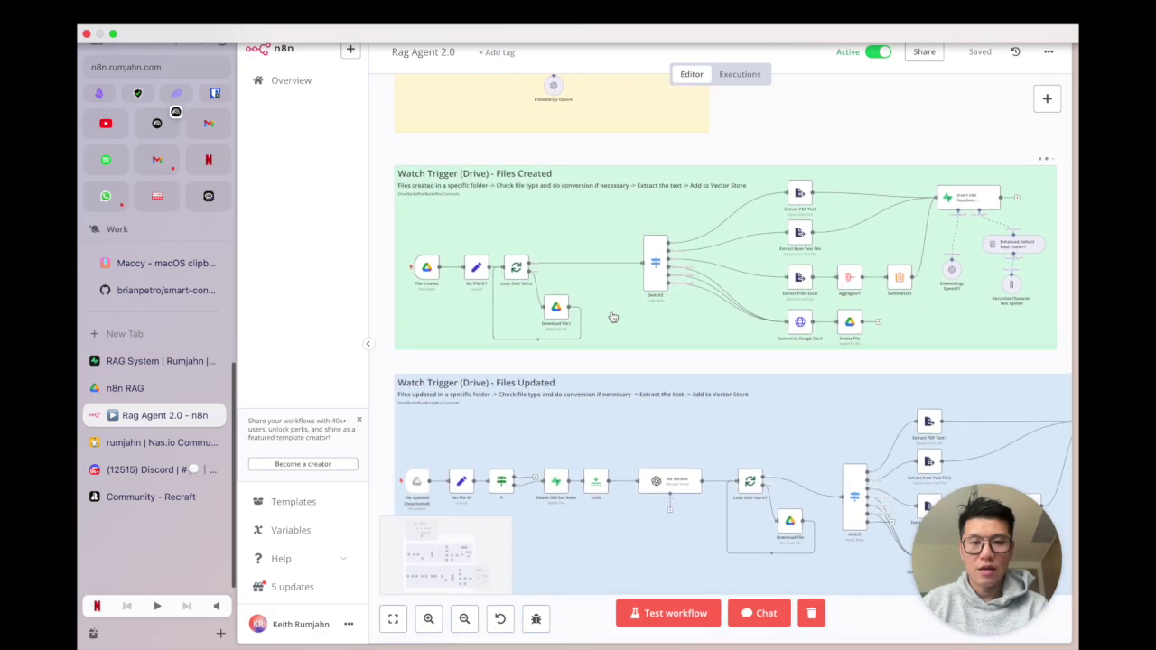
{"action": "double_click", "coordinate": [428, 271]}
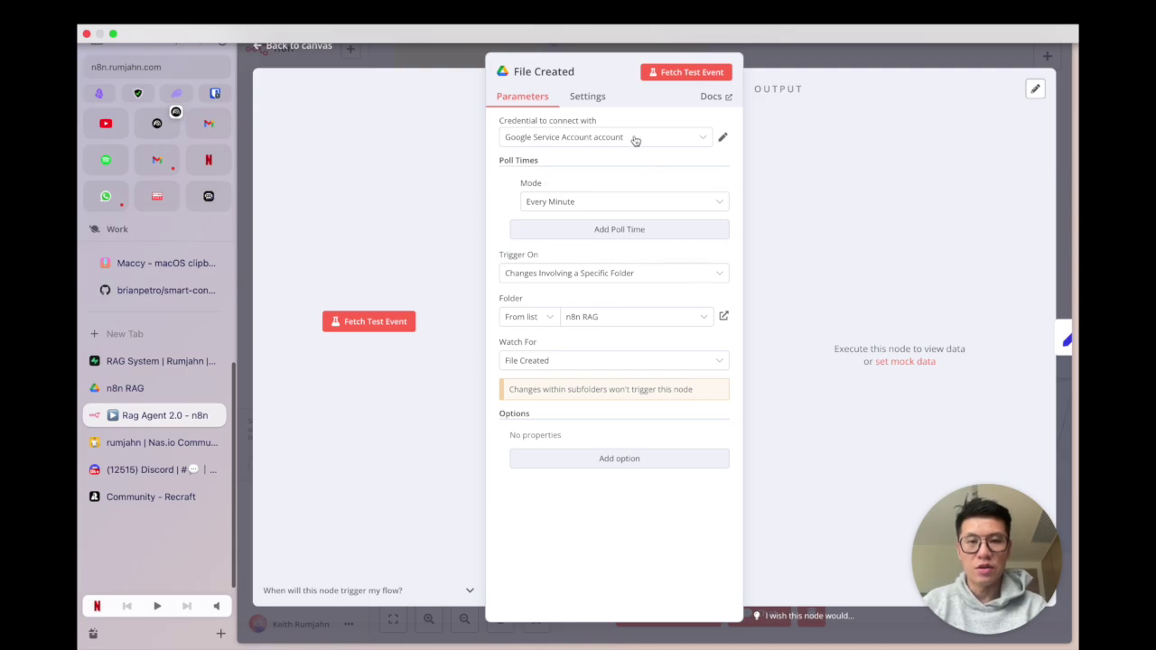
{"action": "left_click", "coordinate": [594, 320]}
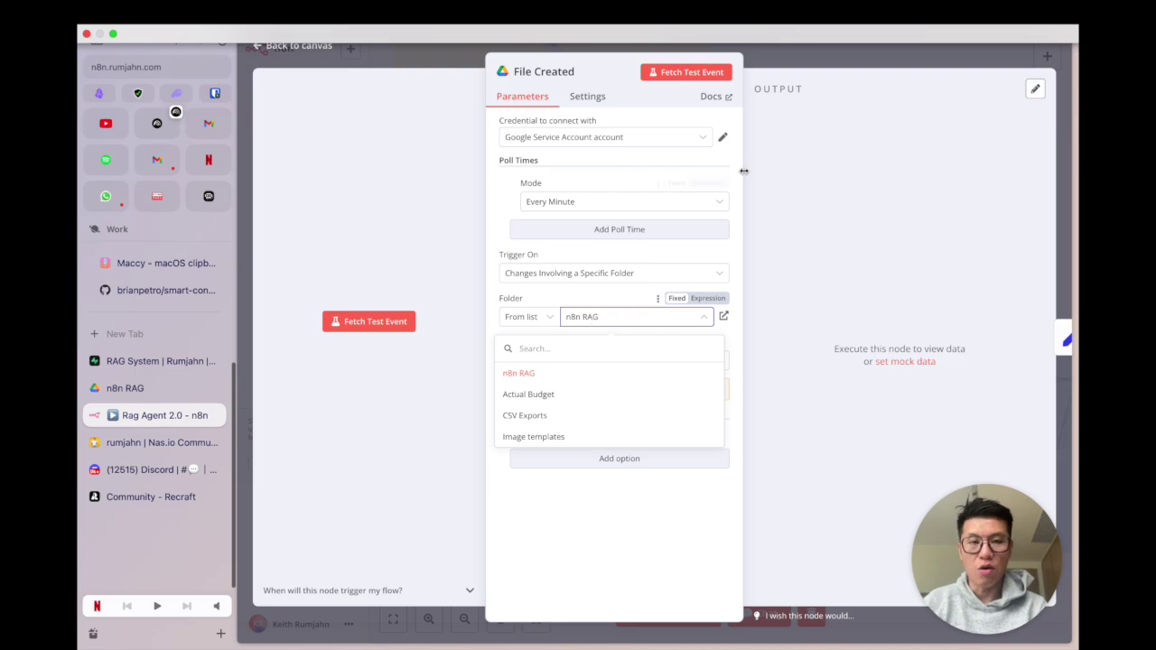
{"action": "left_click", "coordinate": [844, 68]}
Step: Switch to Google Drive, close the billybroas.txt preview and view the files in the n8n RAG folder
{"action": "left_click", "coordinate": [117, 389]}
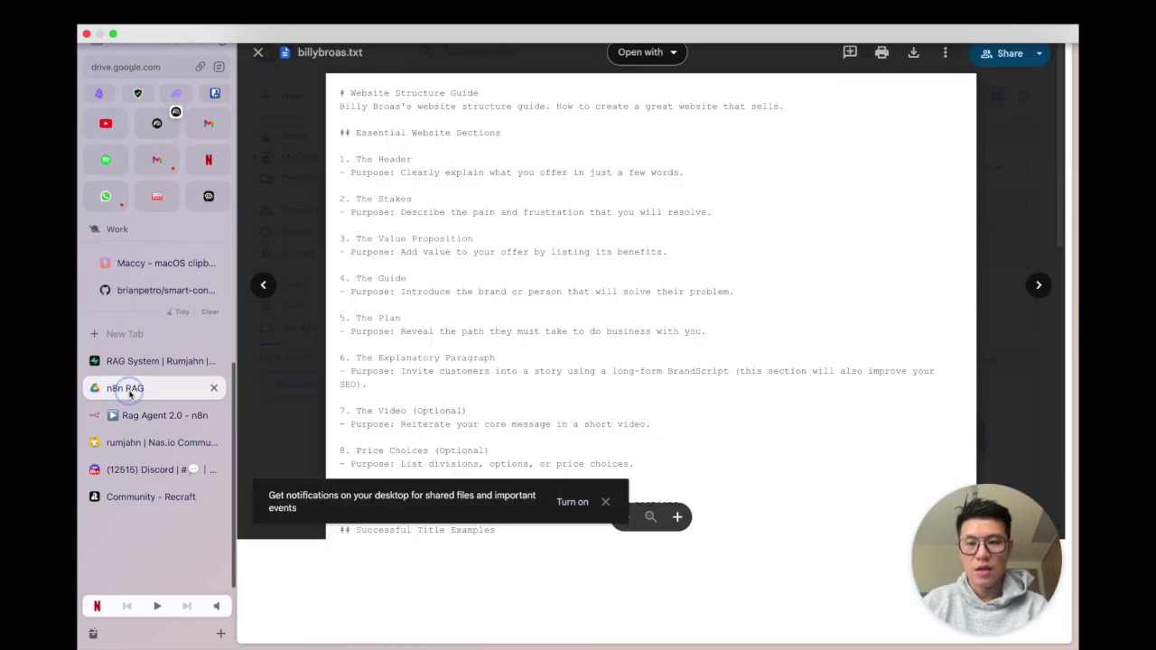
{"action": "left_click", "coordinate": [258, 54]}
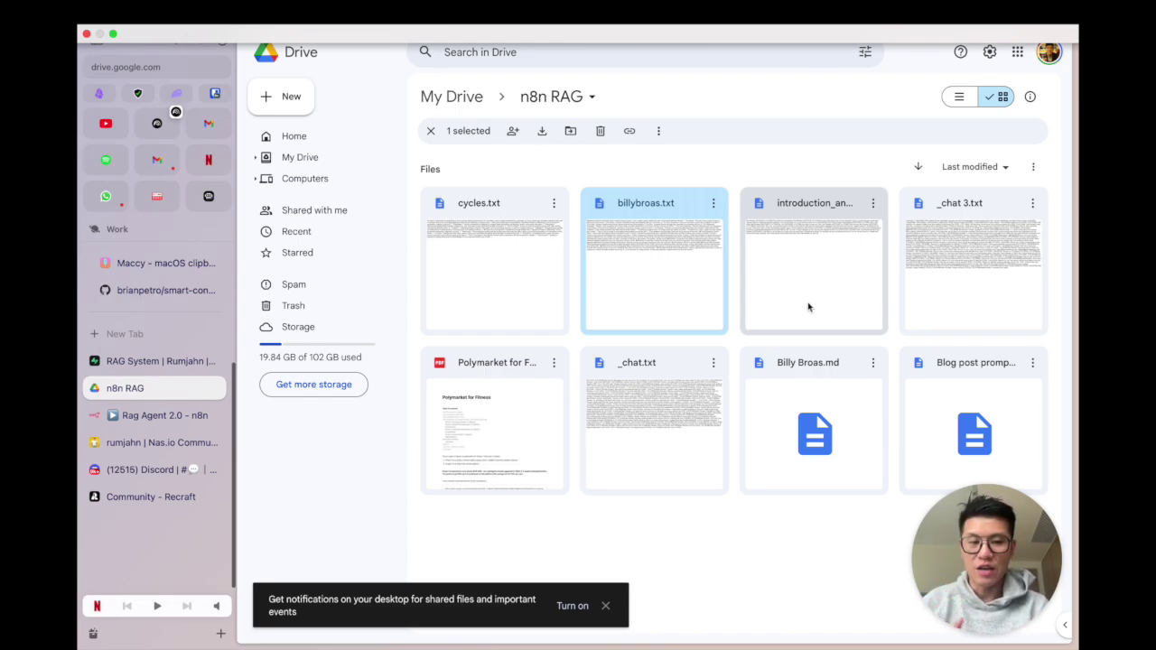
Step: Switch back to n8n's Rag Agent 2.0 workflow and review the file-type routing rules of the Switch2 node in the Files Created flow
{"action": "left_click", "coordinate": [163, 416]}
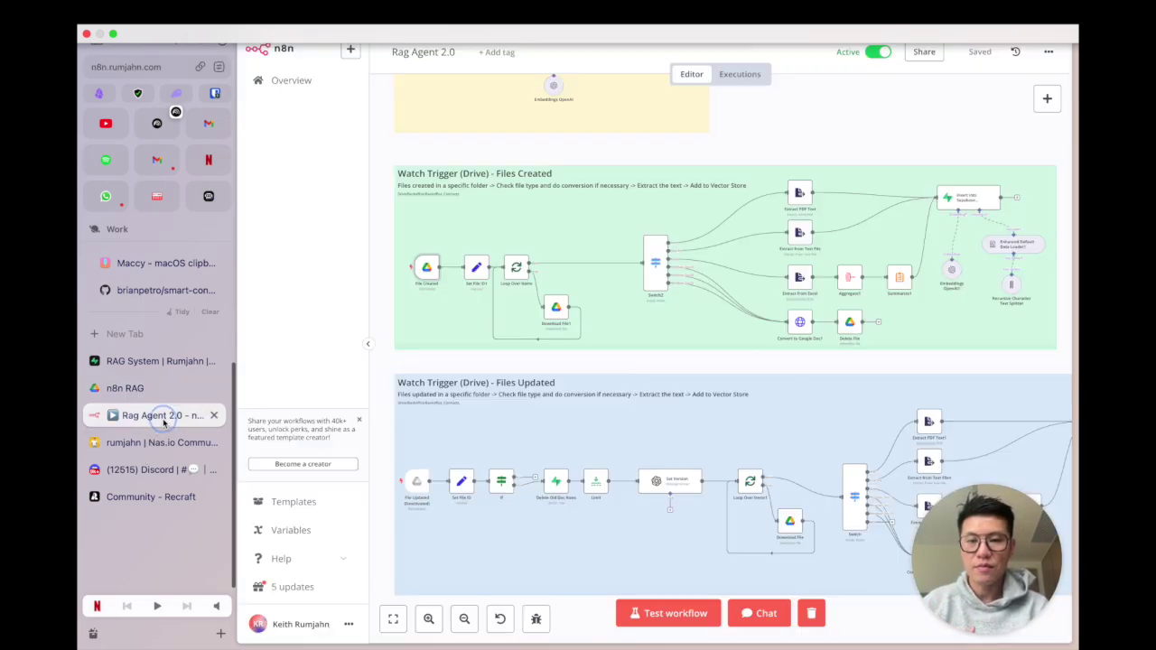
{"action": "scroll", "coordinate": [498, 208], "scroll_direction": "down", "scroll_amount": 2}
{"action": "scroll", "coordinate": [499, 208], "scroll_direction": "right", "scroll_amount": 2}
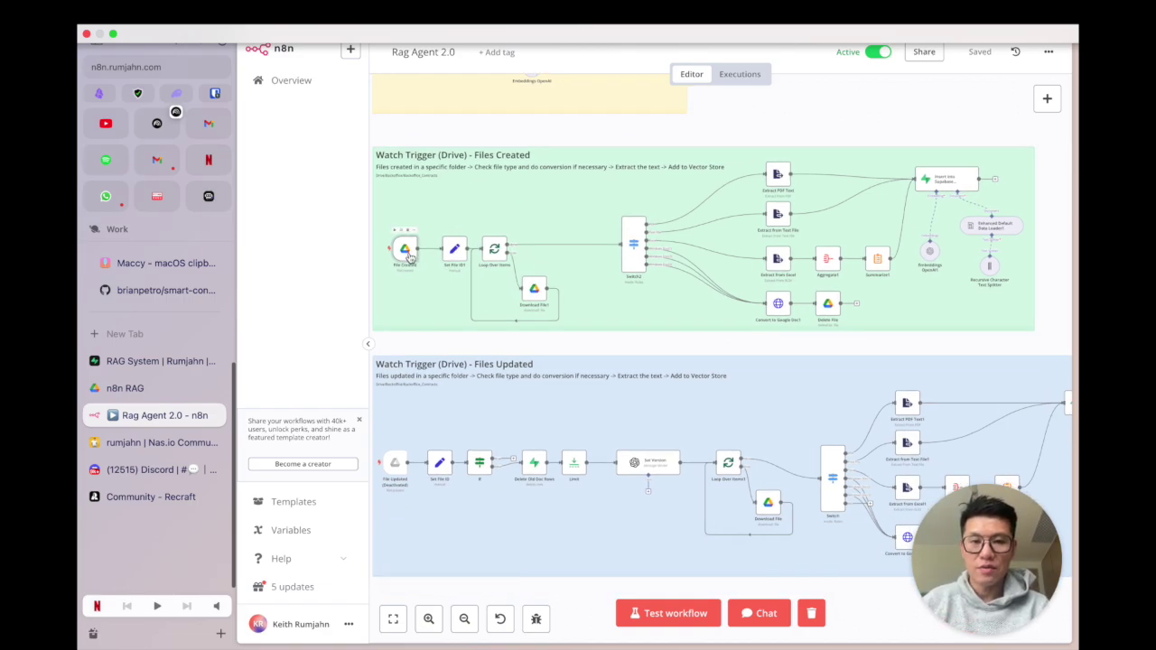
{"action": "double_click", "coordinate": [636, 249]}
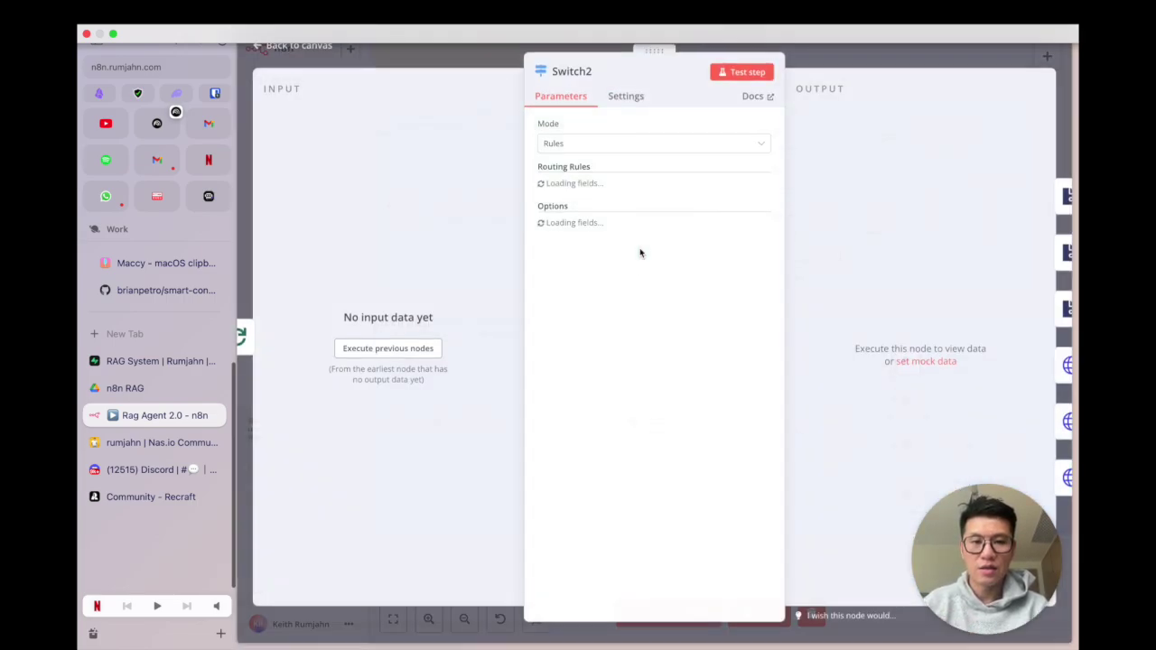
{"action": "scroll", "coordinate": [640, 327], "scroll_direction": "down", "scroll_amount": 2}
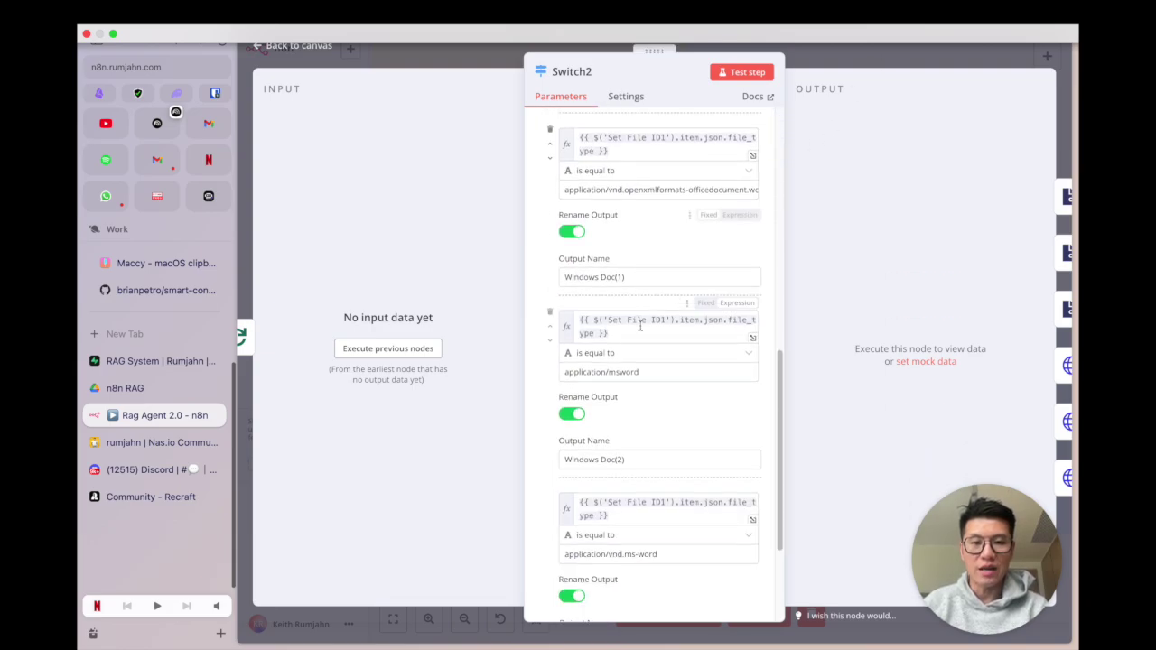
{"action": "left_click", "coordinate": [907, 55]}
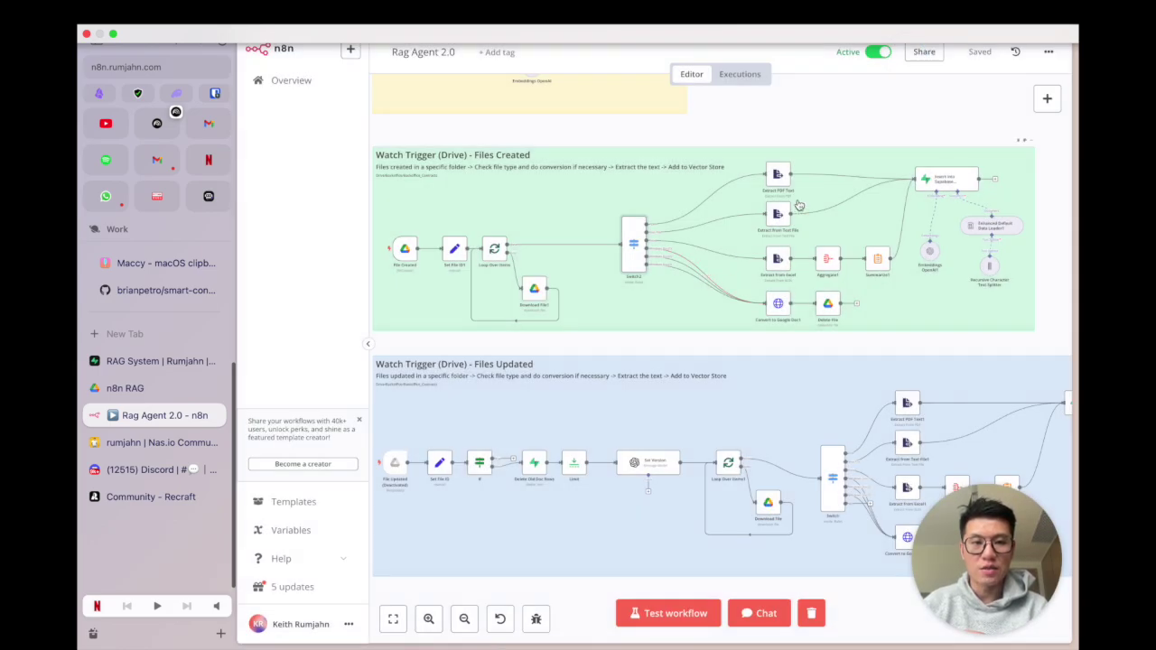
Step: Examine the file-extraction branches leading to the Supabase insert in the Files Created flow, and look over the Files Updated flow
{"action": "scroll", "coordinate": [799, 206], "scroll_direction": "up", "scroll_amount": 5}
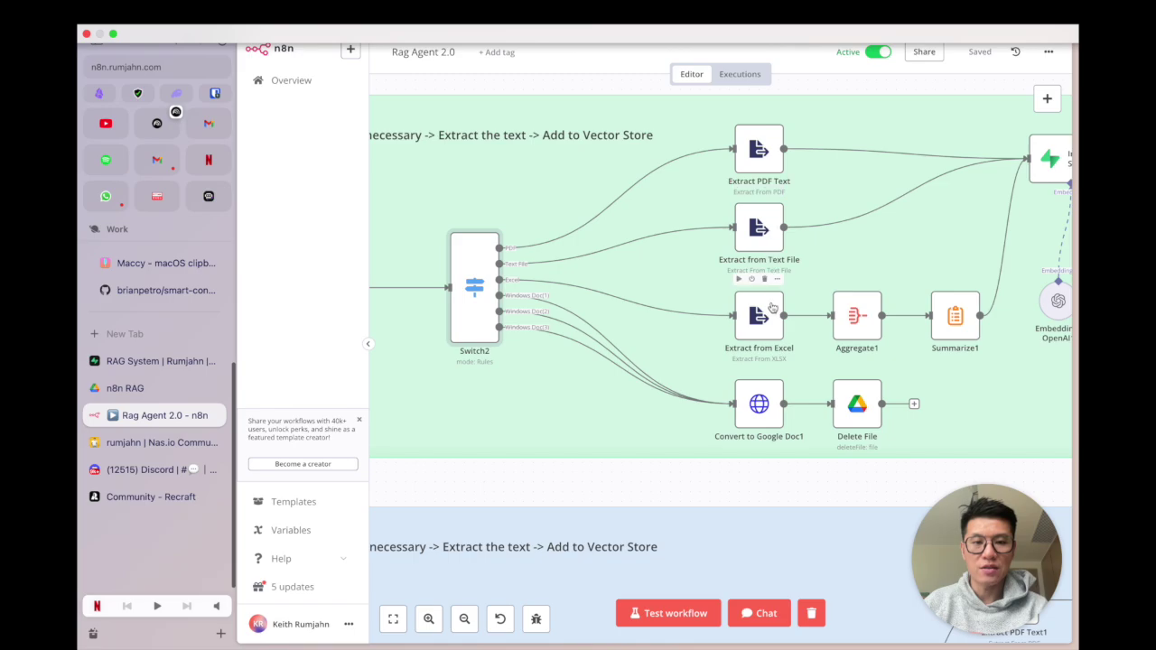
{"action": "scroll", "coordinate": [775, 406], "scroll_direction": "right", "scroll_amount": 5}
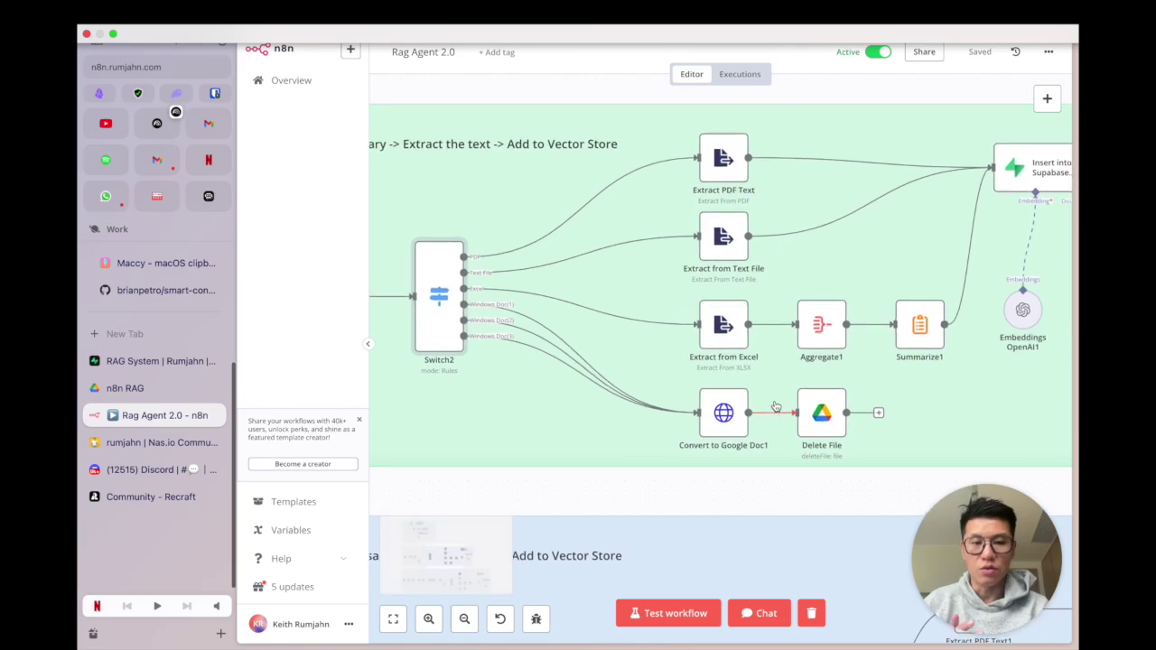
{"action": "scroll", "coordinate": [775, 407], "scroll_direction": "right", "scroll_amount": 3}
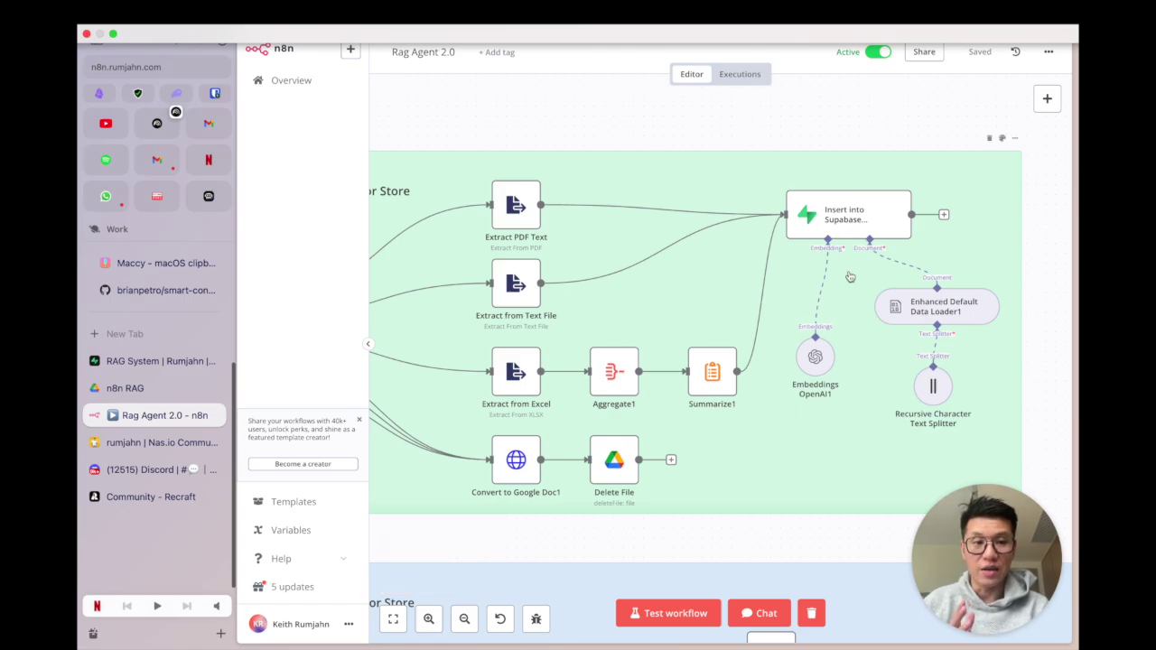
{"action": "scroll", "coordinate": [849, 276], "scroll_direction": "down", "scroll_amount": 10}
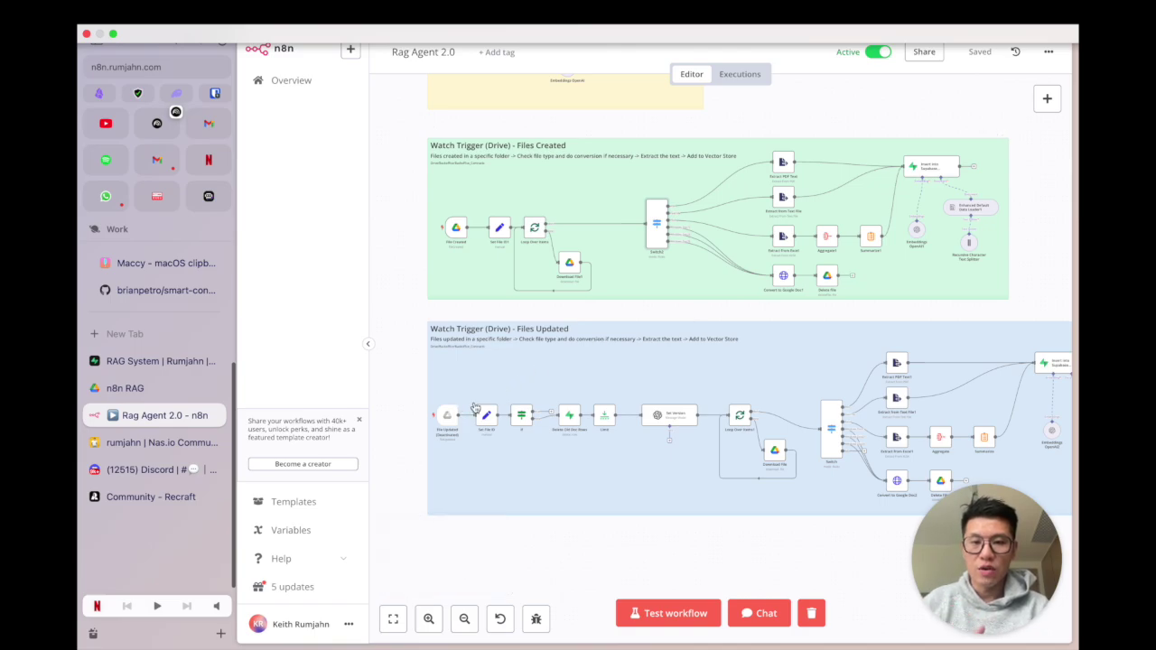
{"action": "scroll", "coordinate": [664, 417], "scroll_direction": "up", "scroll_amount": 5}
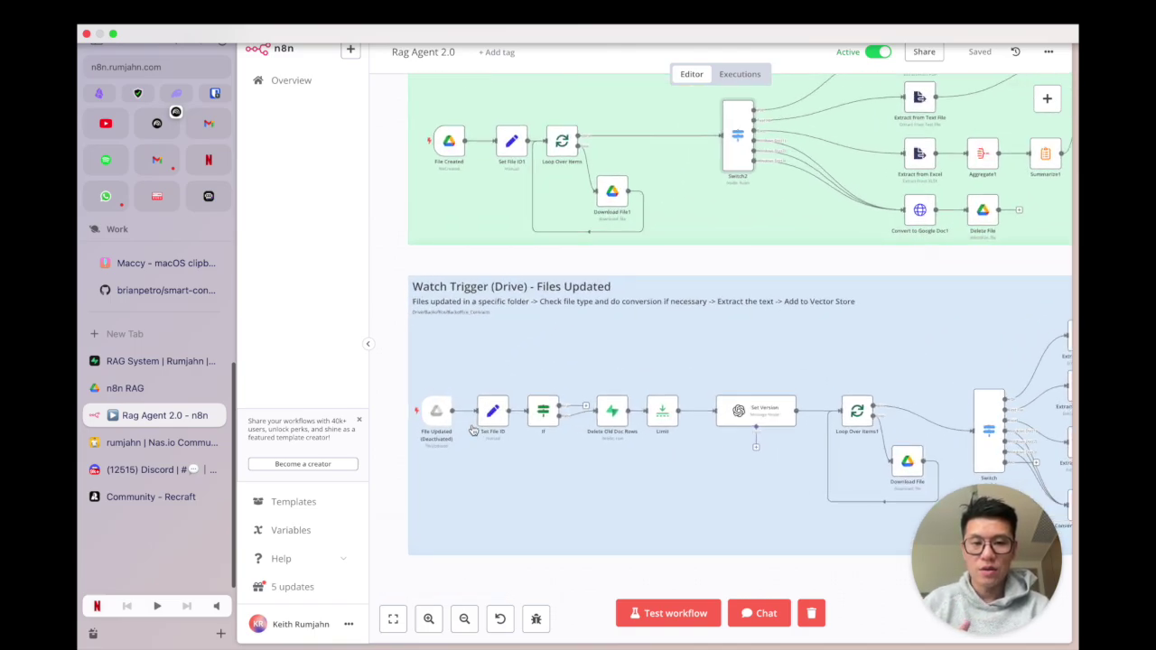
{"action": "scroll", "coordinate": [691, 404], "scroll_direction": "right", "scroll_amount": 10}
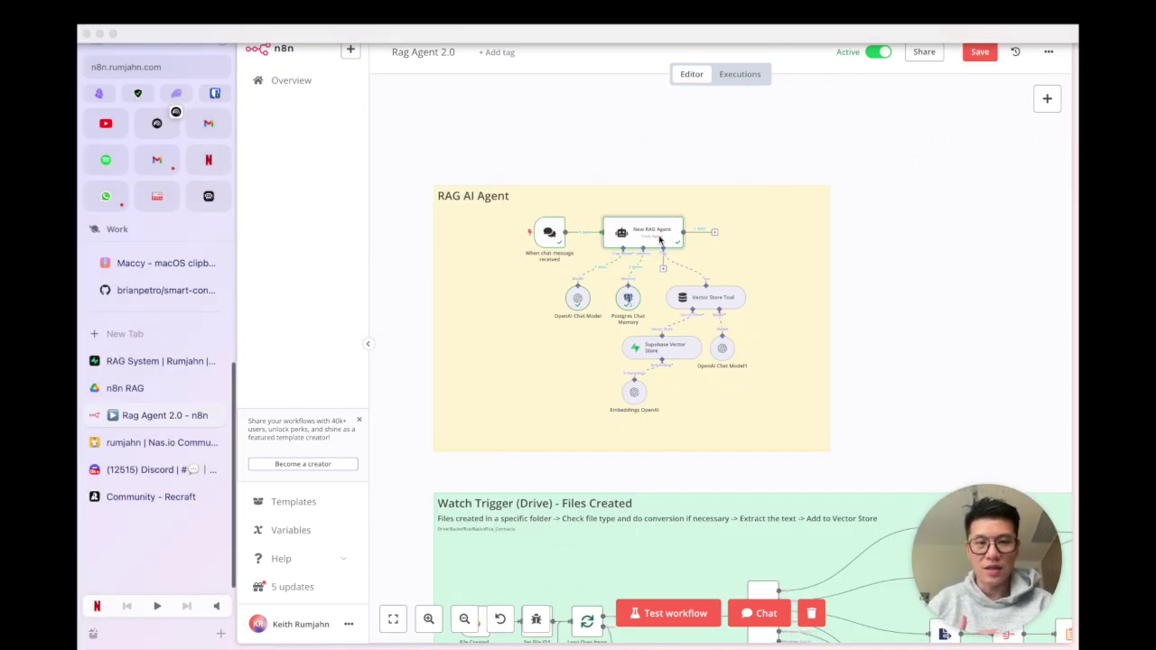
Step: Show and hide the agent's chat, and review the New RAG Agent node's parameters and system message
{"action": "left_click", "coordinate": [763, 613]}
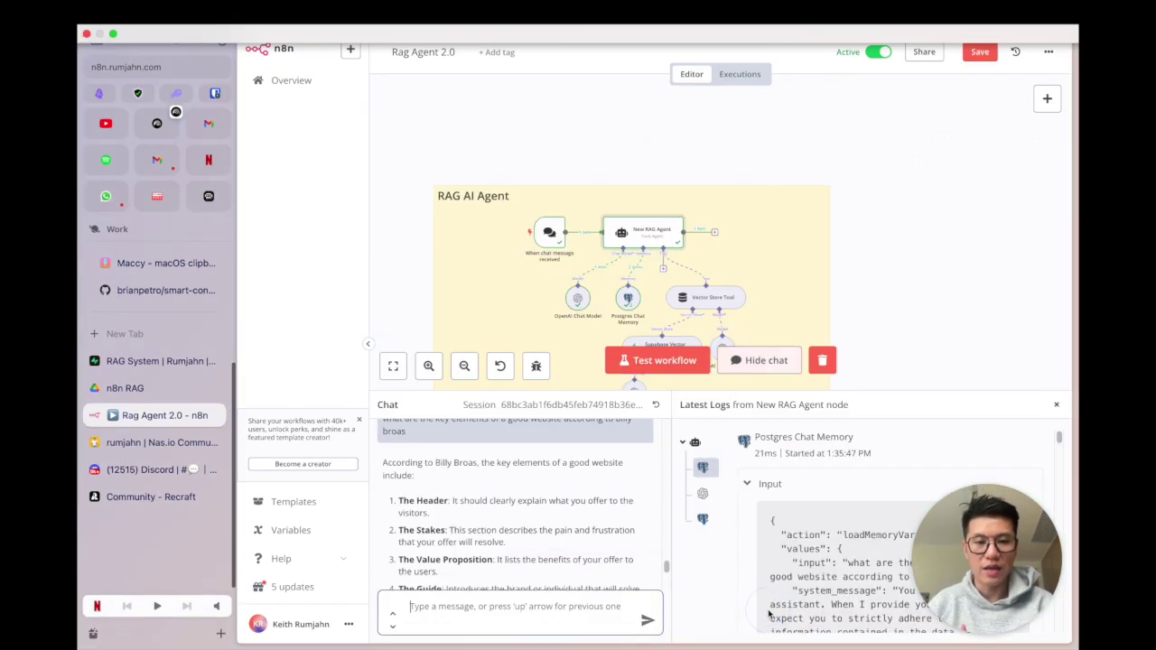
{"action": "left_click", "coordinate": [765, 362]}
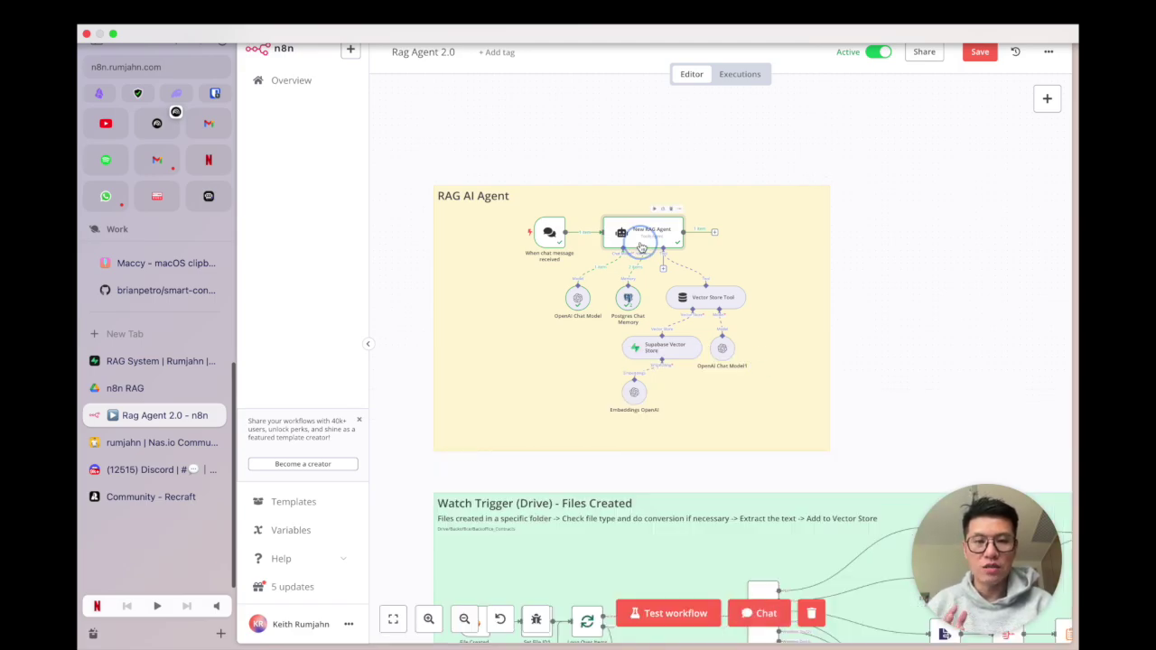
{"action": "double_click", "coordinate": [643, 246]}
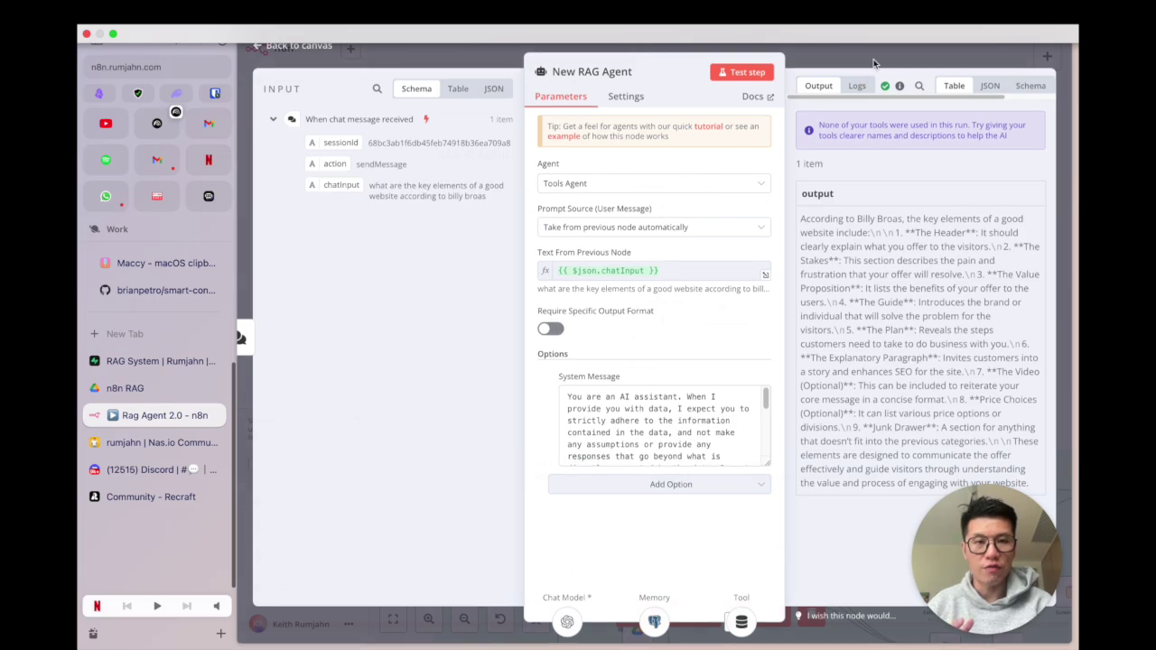
{"action": "key", "text": "Escape"}
Step: Review the credential and model settings of the OpenAI Chat Model attached to the New RAG Agent, and return to the canvas
{"action": "double_click", "coordinate": [578, 256]}
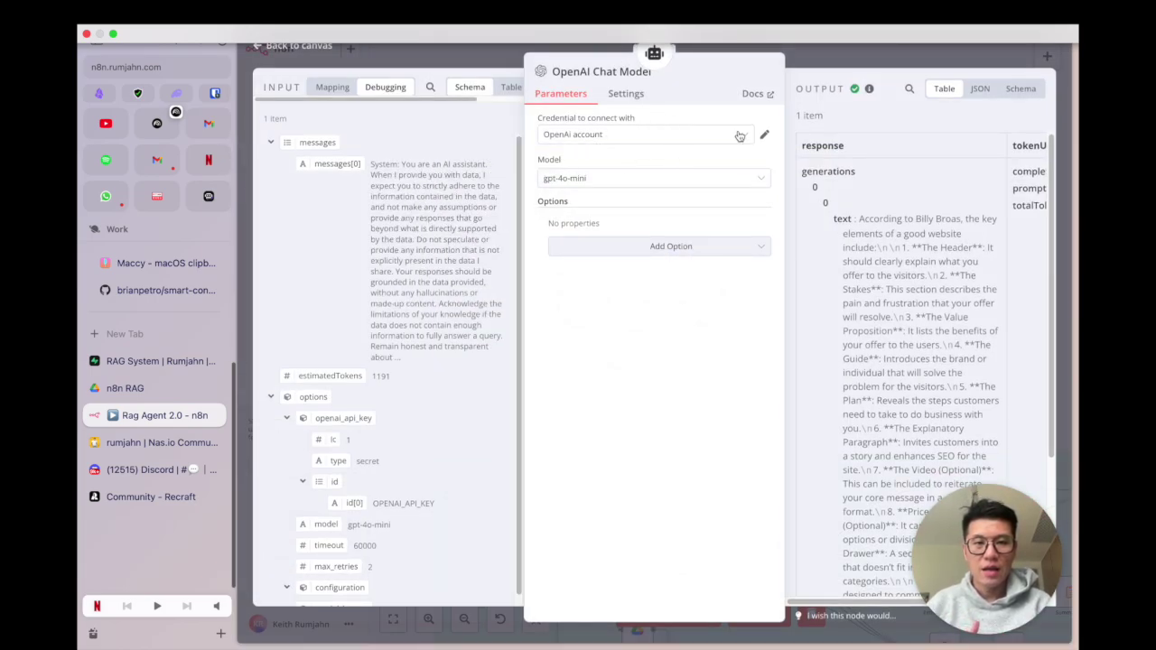
{"action": "left_click", "coordinate": [852, 65]}
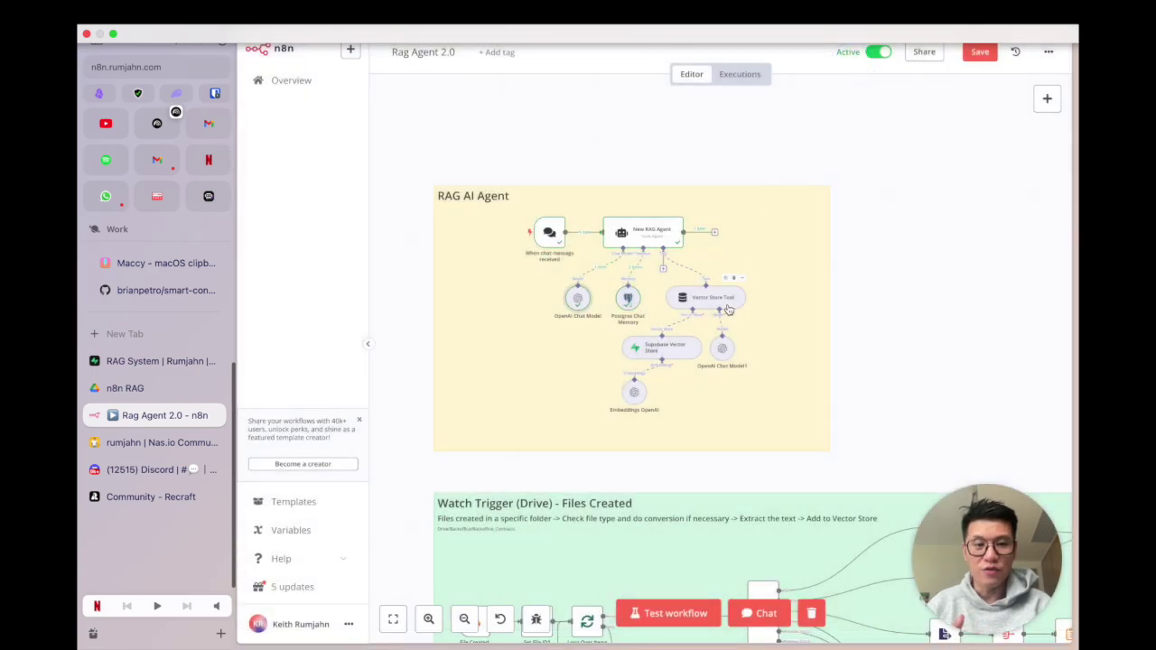
{"action": "scroll", "coordinate": [729, 310], "scroll_direction": "down", "scroll_amount": 2}
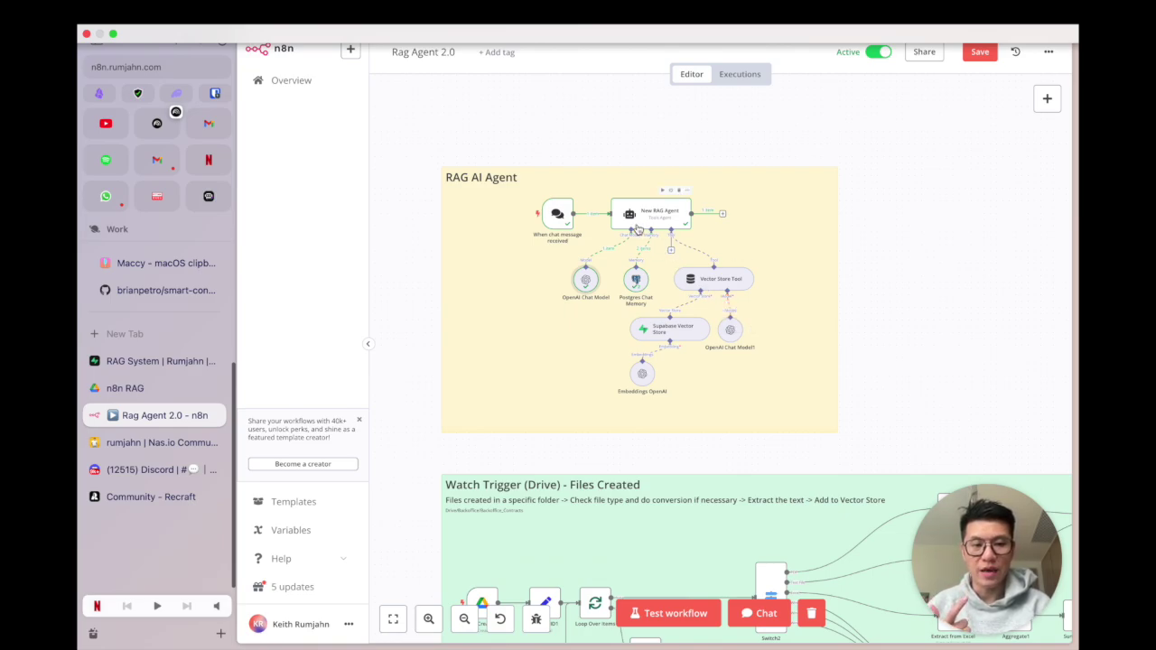
Step: Check the File Created trigger's credential, polling and folder settings again, and return to the canvas
{"action": "scroll", "coordinate": [637, 229], "scroll_direction": "down", "scroll_amount": 10}
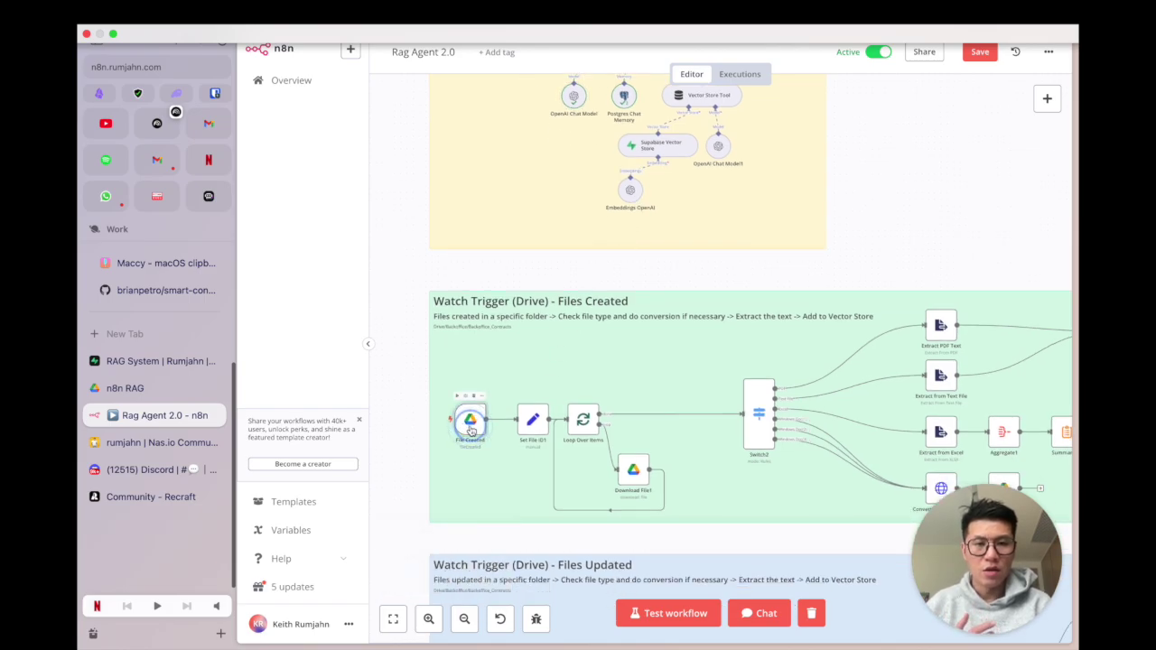
{"action": "double_click", "coordinate": [470, 430]}
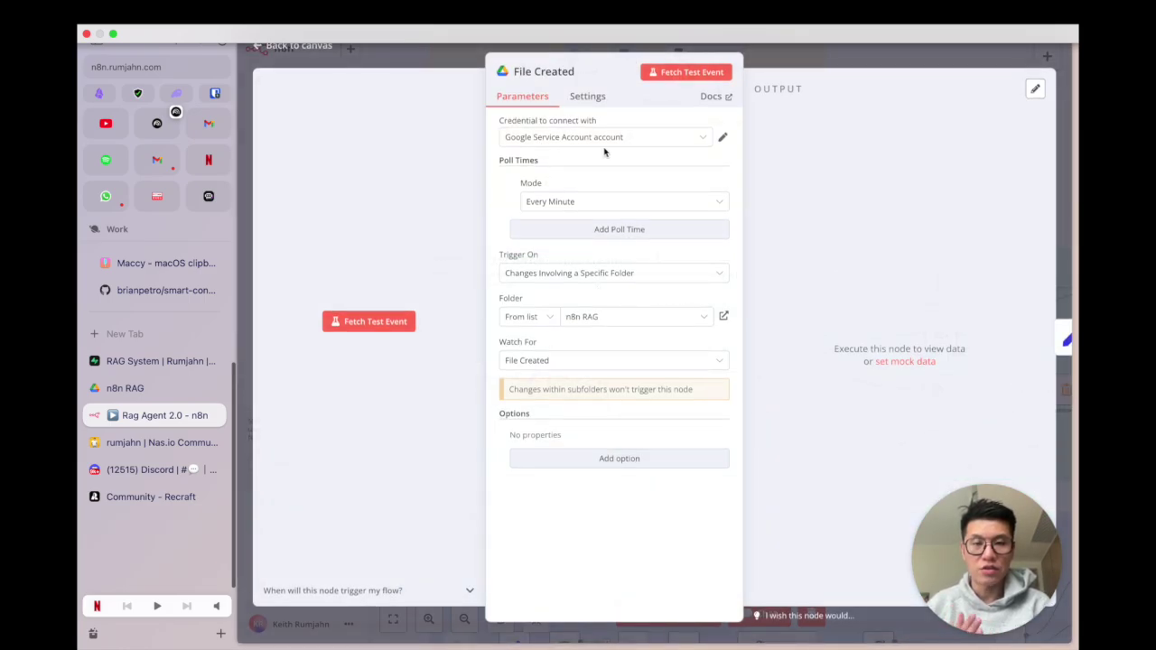
{"action": "left_click", "coordinate": [809, 62]}
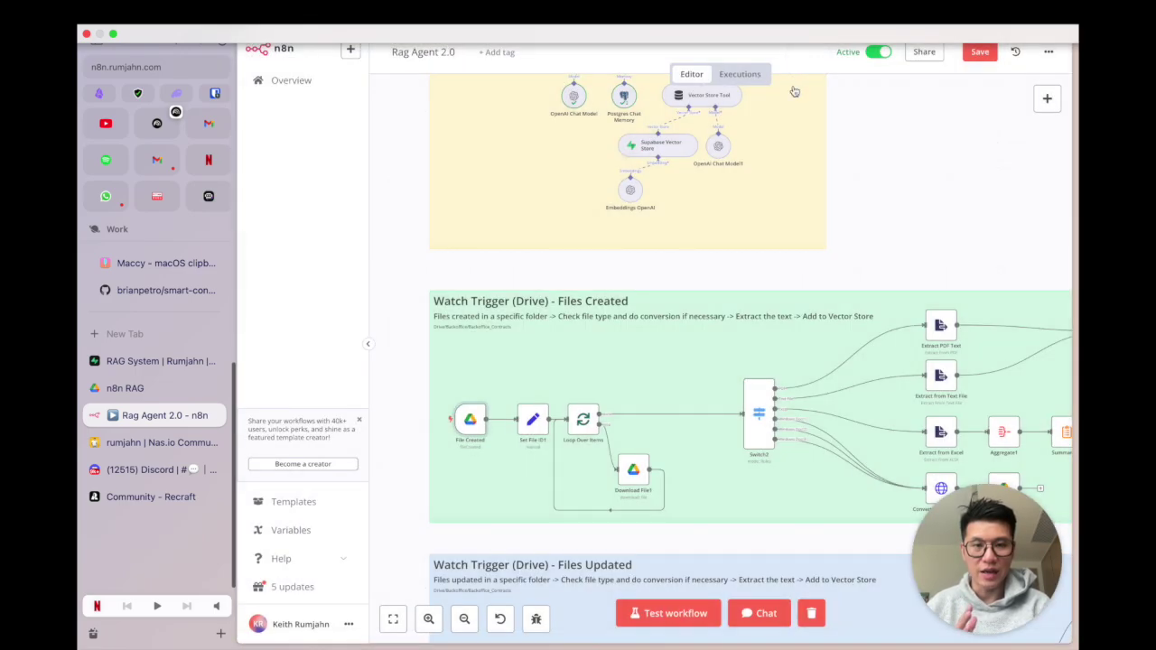
Step: Review the parameters of the Insert into Supabase Vectorstore1 node in the Files Created flow and return to the canvas
{"action": "scroll", "coordinate": [713, 325], "scroll_direction": "right", "scroll_amount": 5}
{"action": "scroll", "coordinate": [713, 326], "scroll_direction": "down", "scroll_amount": 1}
{"action": "scroll", "coordinate": [713, 325], "scroll_direction": "right", "scroll_amount": 3}
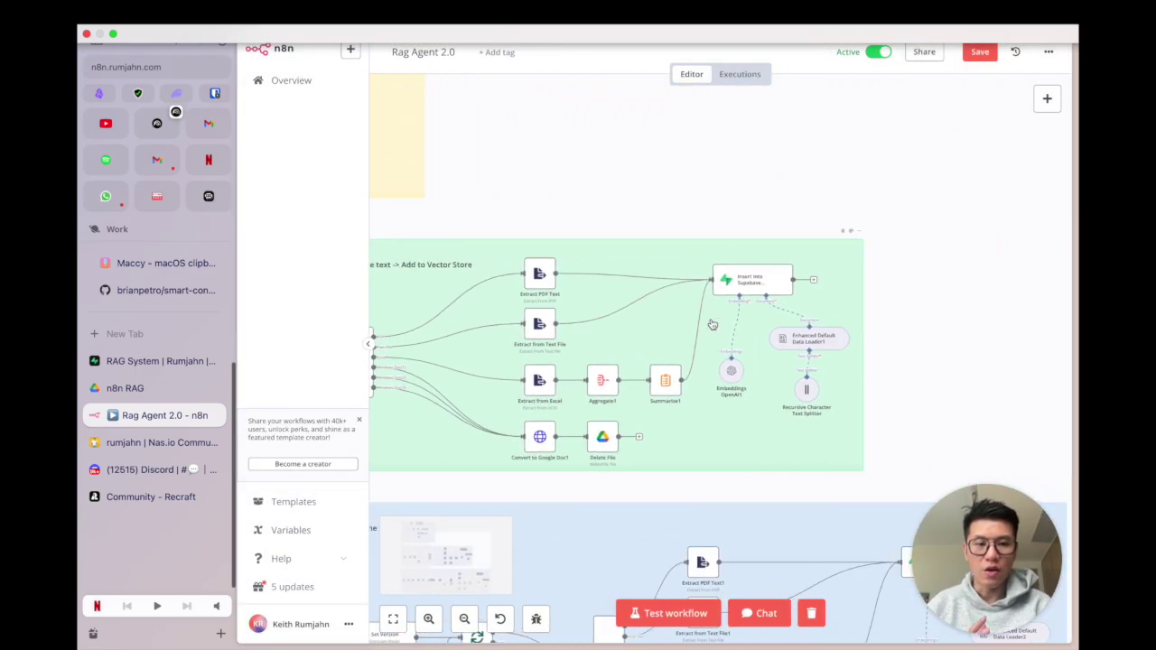
{"action": "double_click", "coordinate": [760, 287]}
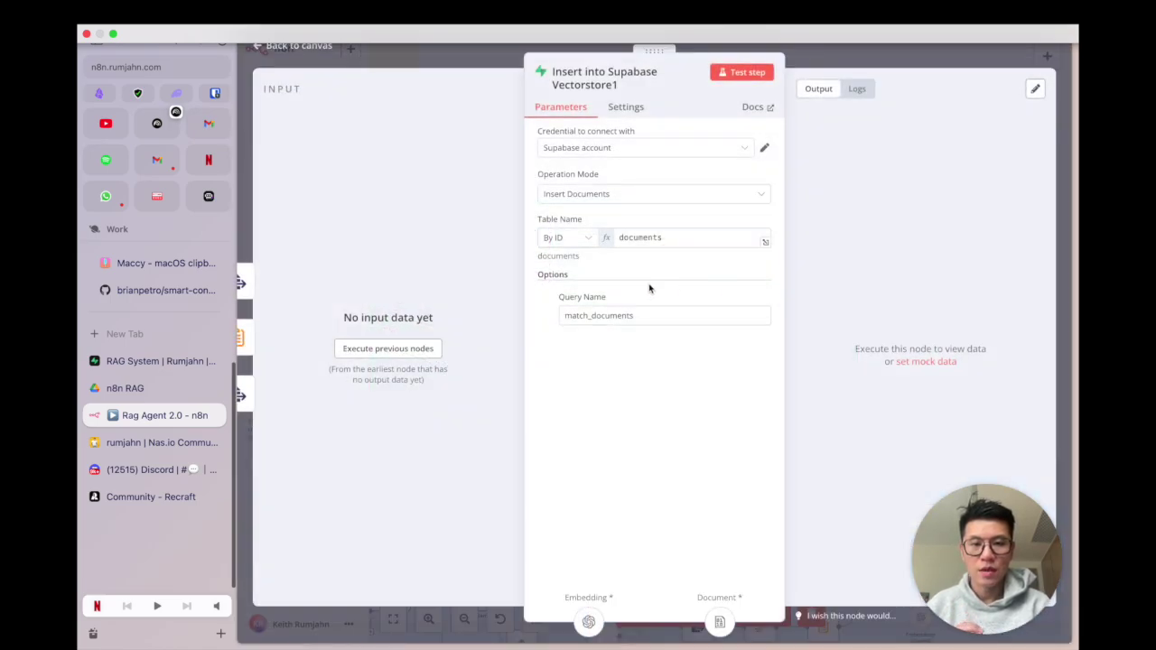
{"action": "left_click", "coordinate": [875, 63]}
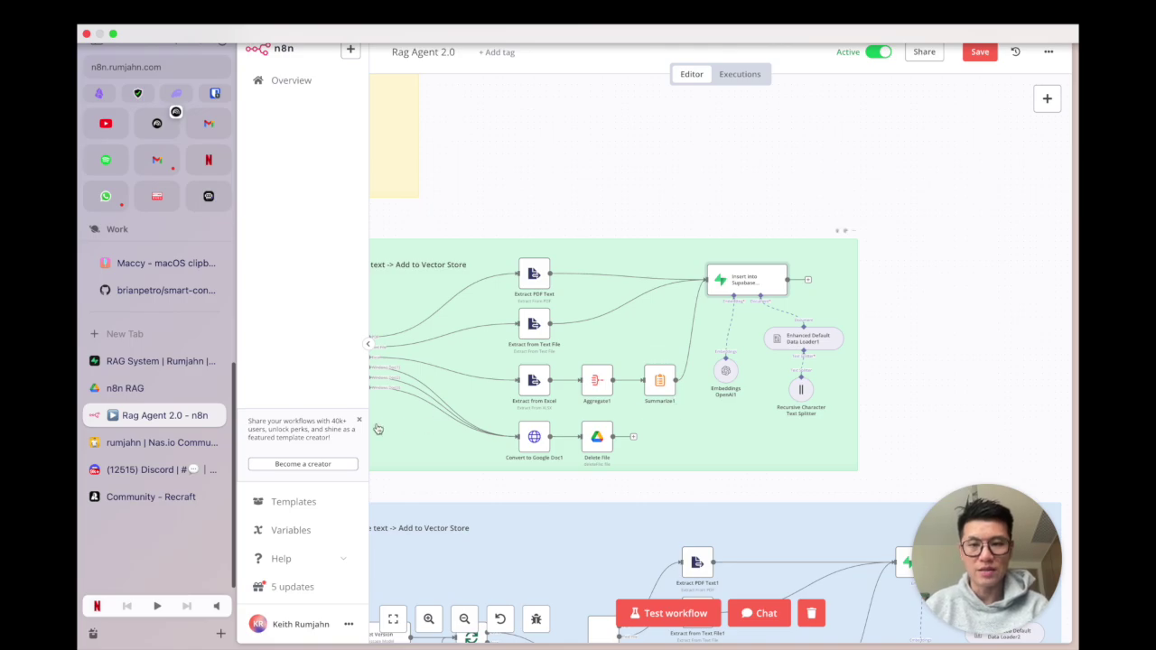
Step: Switch to the RAG System project in Supabase and view the rows of the documents table
{"action": "key", "text": "ctrl+Tab"}
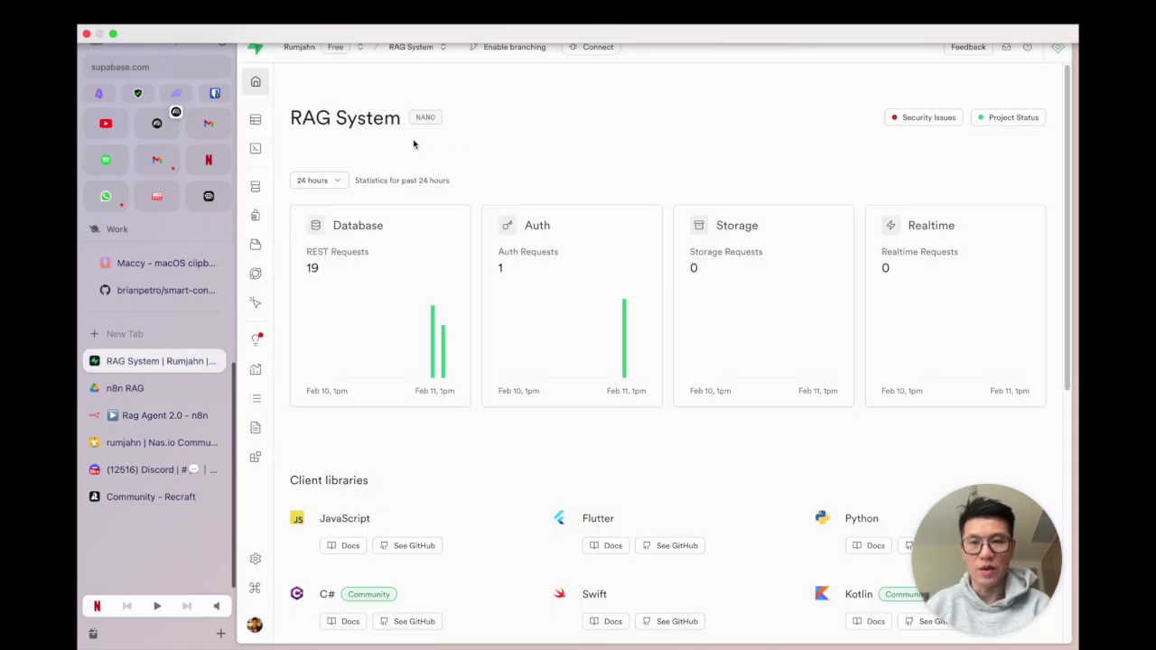
{"action": "left_click", "coordinate": [260, 119]}
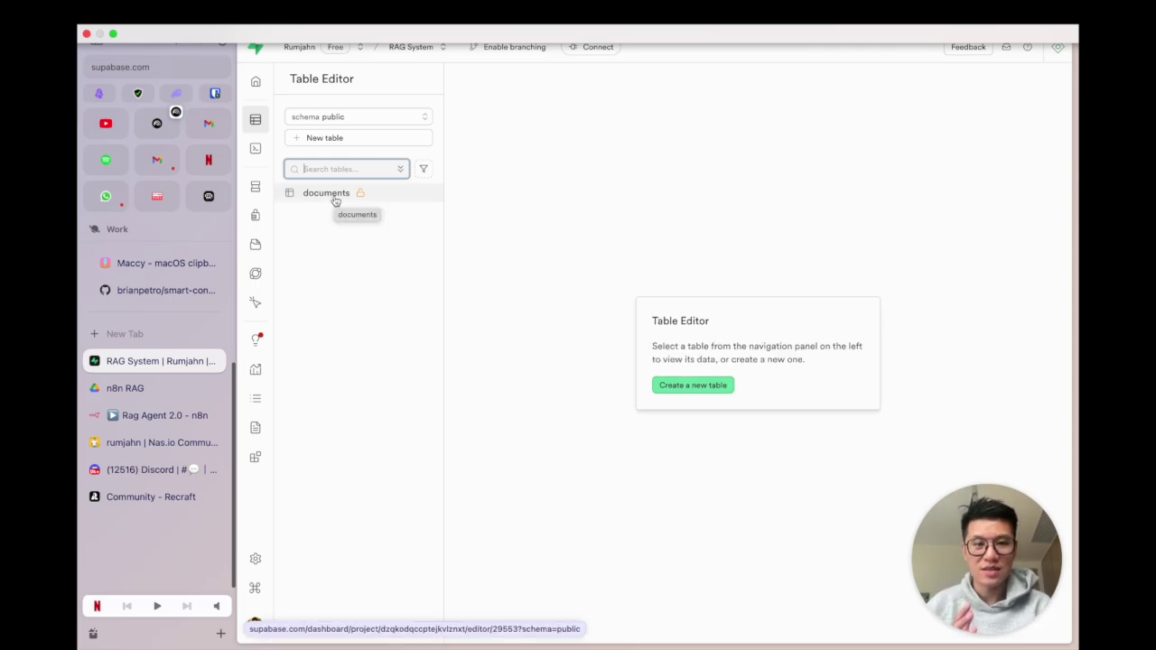
{"action": "left_click", "coordinate": [335, 200]}
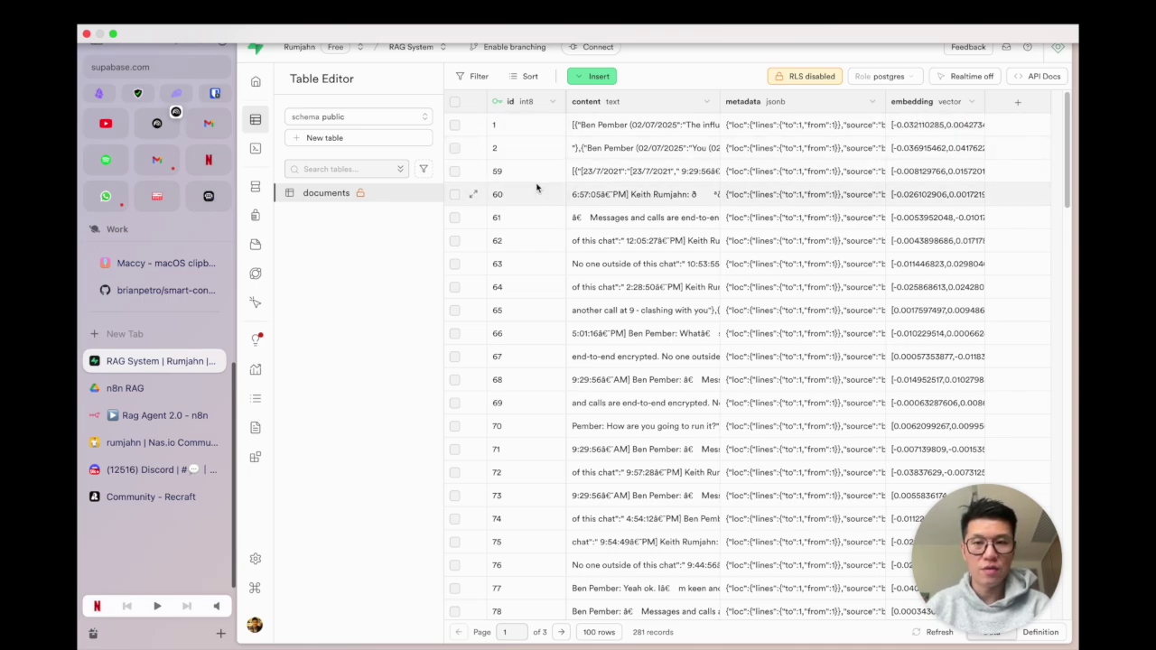
Step: Switch back to n8n and open the documentation for the Insert into Supabase Vectorstore1 node
{"action": "left_click", "coordinate": [164, 421]}
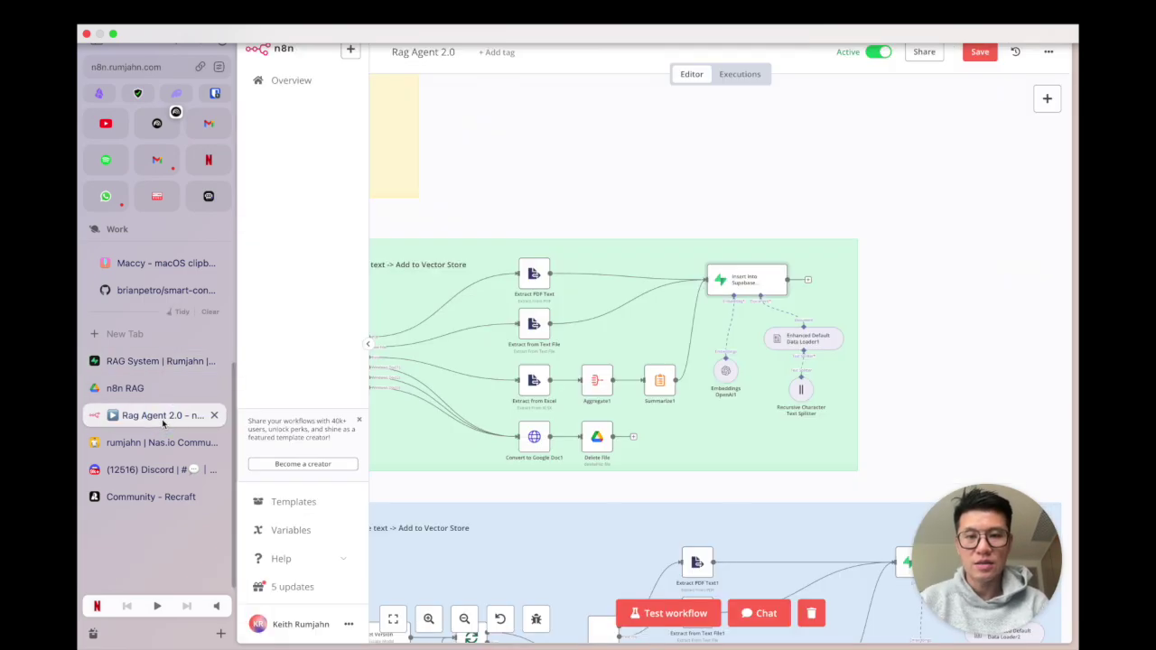
{"action": "double_click", "coordinate": [765, 285]}
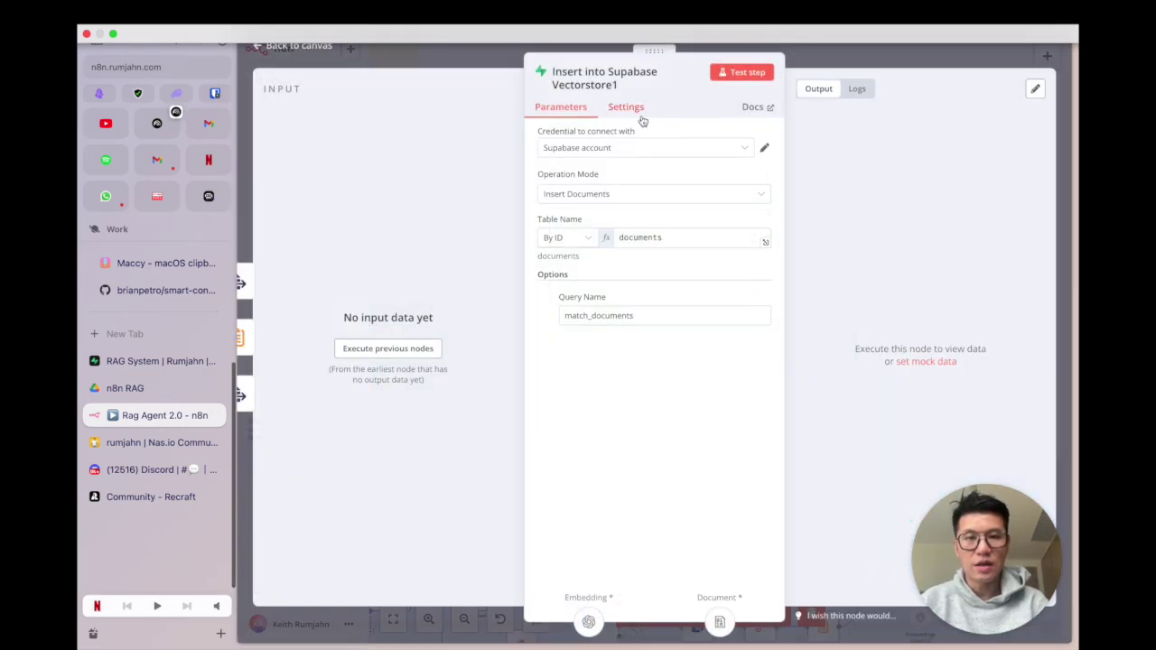
{"action": "left_click", "coordinate": [753, 110]}
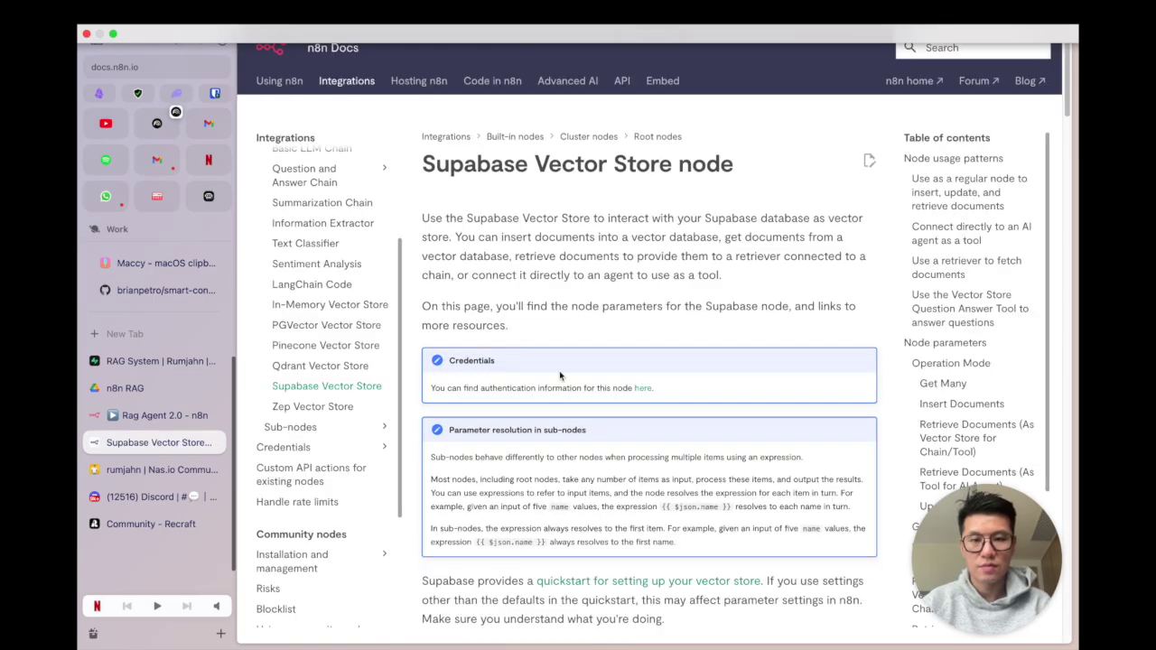
Step: Open the Supabase vector store quickstart from the documentation and copy its database initialization SQL
{"action": "scroll", "coordinate": [559, 370], "scroll_direction": "down", "scroll_amount": 2}
{"action": "left_click", "coordinate": [594, 458]}
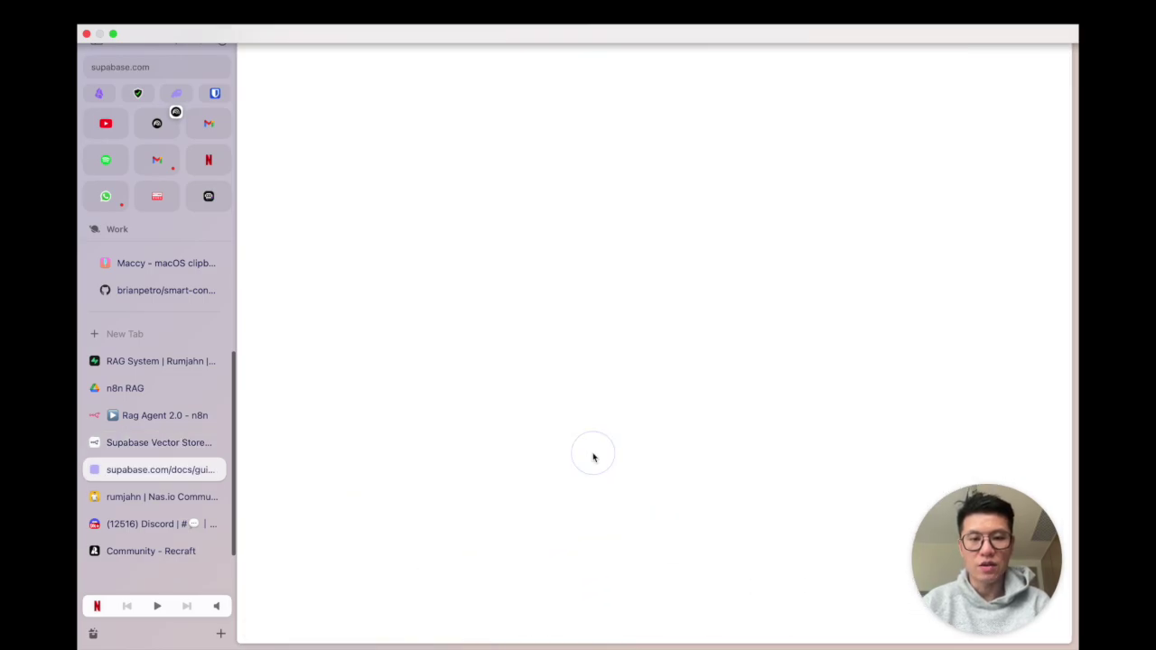
{"action": "scroll", "coordinate": [594, 458], "scroll_direction": "down", "scroll_amount": 4}
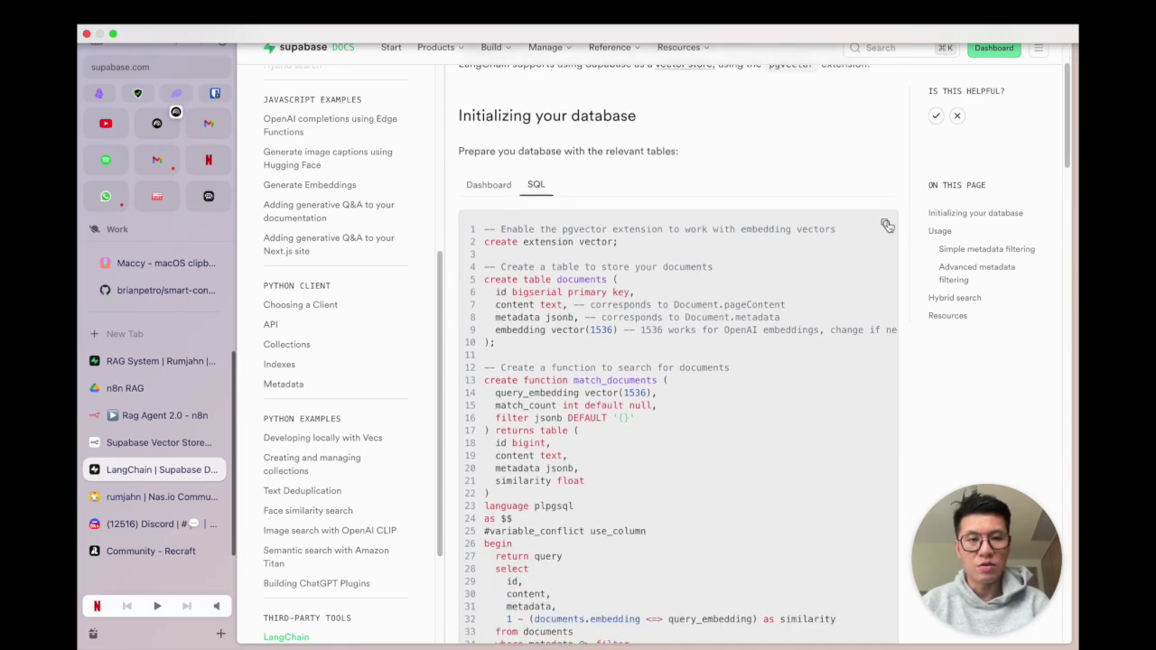
{"action": "left_click", "coordinate": [887, 226]}
Step: Switch to the Supabase project and paste the copied initialization SQL into a new query in the SQL Editor
{"action": "left_click", "coordinate": [153, 361]}
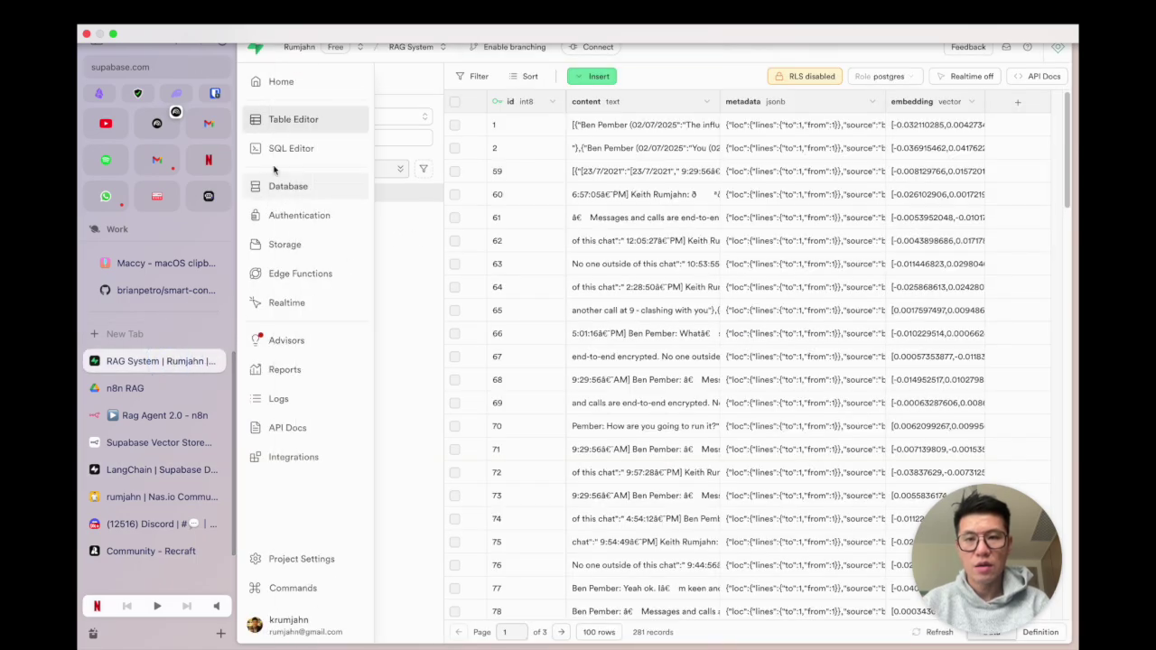
{"action": "left_click", "coordinate": [289, 155]}
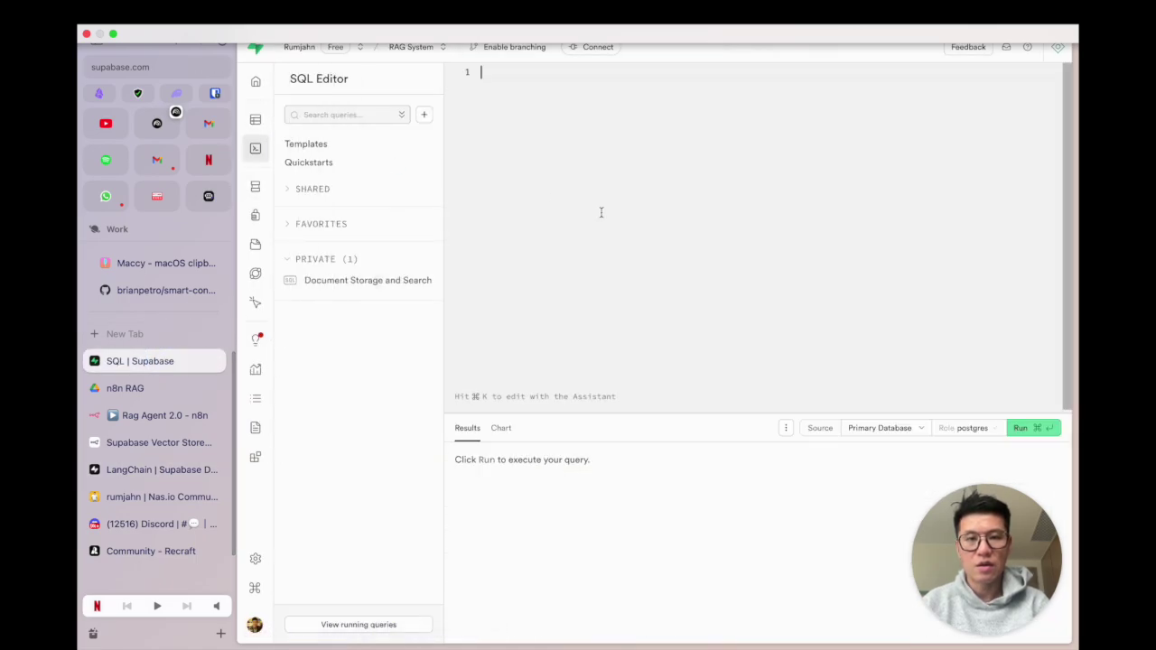
{"action": "key", "text": "super+v"}
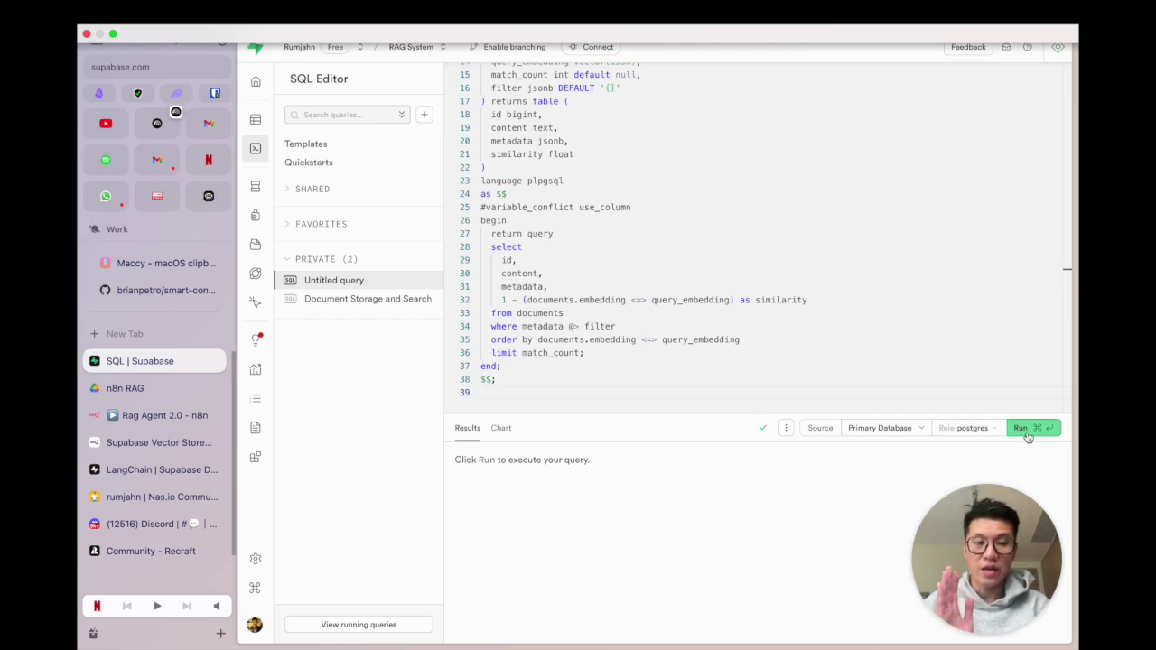
Step: Reopen the documents table in the Table Editor and look through its content, metadata and embedding rows
{"action": "mouse_move", "coordinate": [255, 129]}
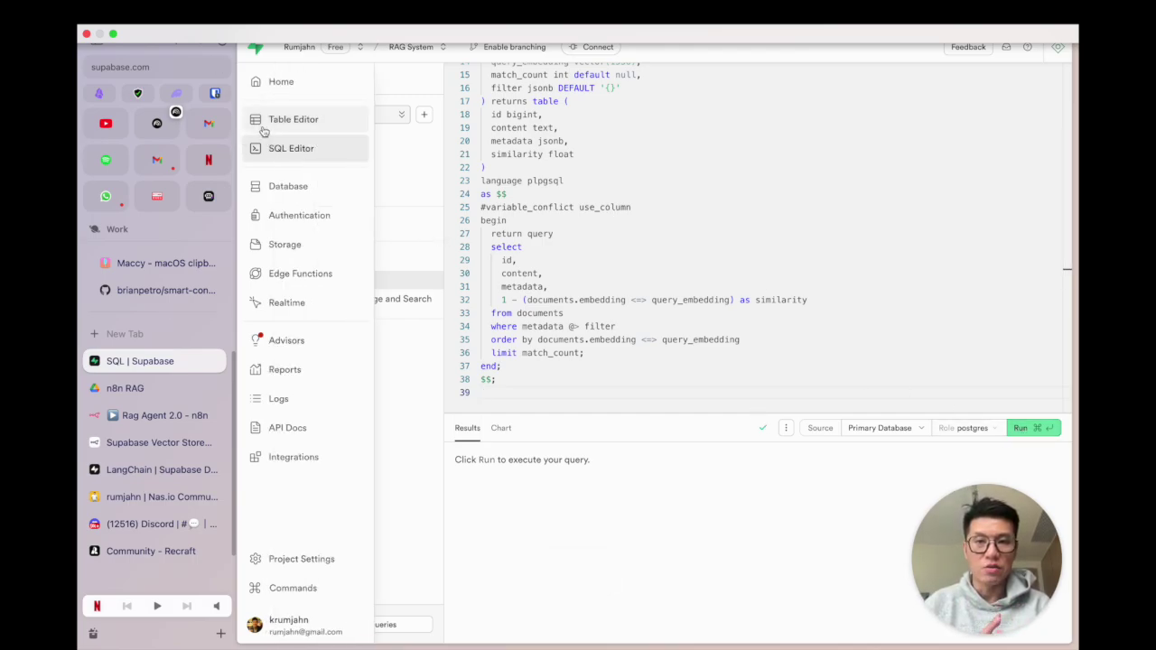
{"action": "left_click", "coordinate": [263, 126]}
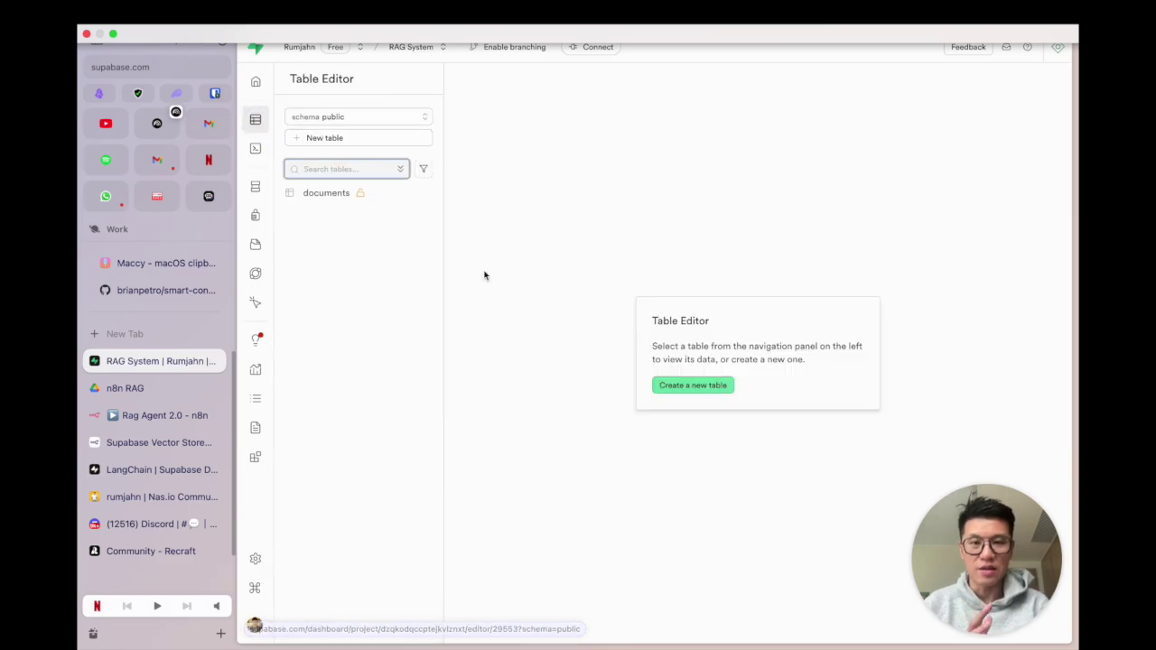
{"action": "left_click", "coordinate": [357, 195]}
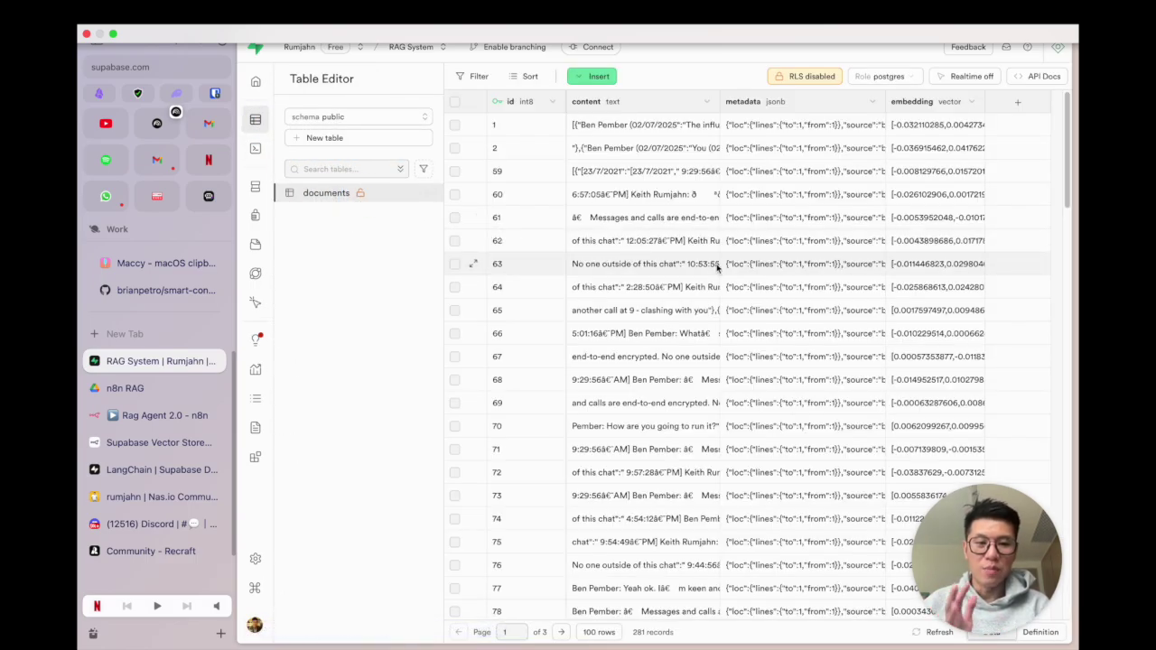
{"action": "scroll", "coordinate": [728, 254], "scroll_direction": "down", "scroll_amount": 20}
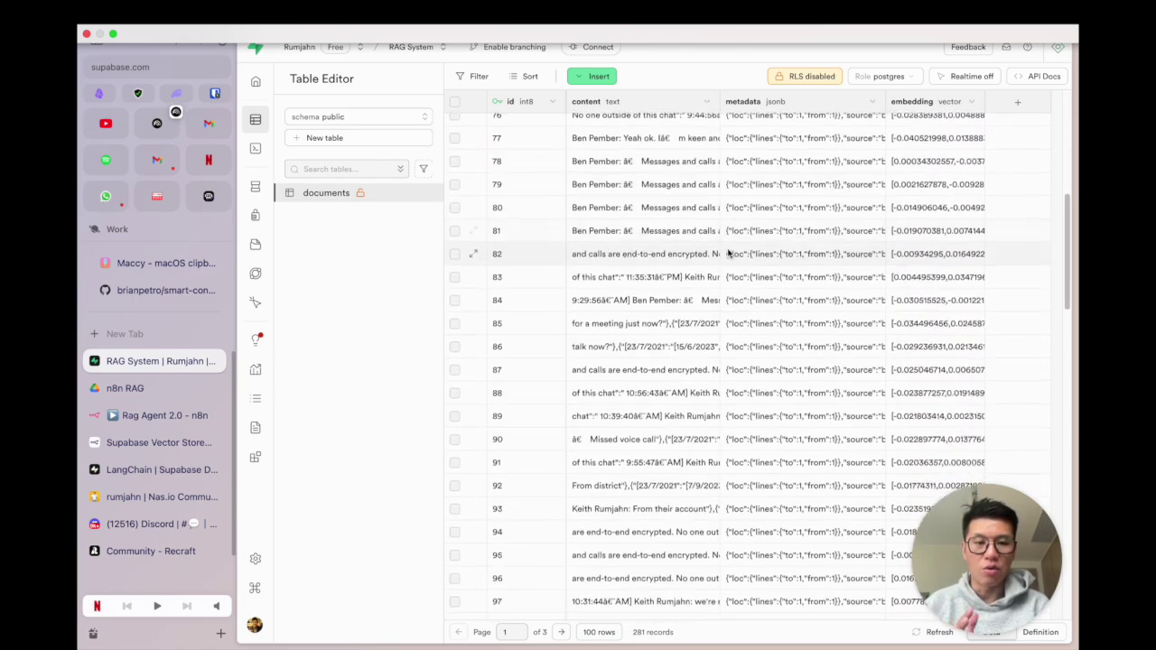
Step: Switch back to n8n and review the Recursive Character Text Splitter's chunk settings in the Files Created flow
{"action": "key", "text": "ctrl+Tab"}
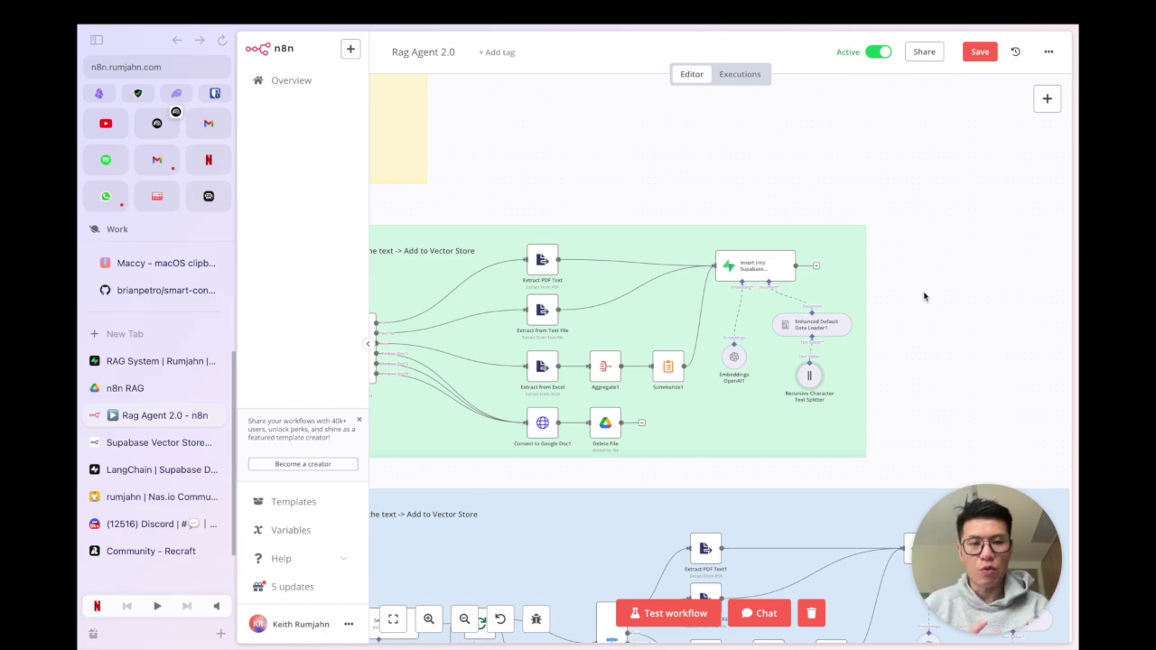
{"action": "double_click", "coordinate": [810, 376]}
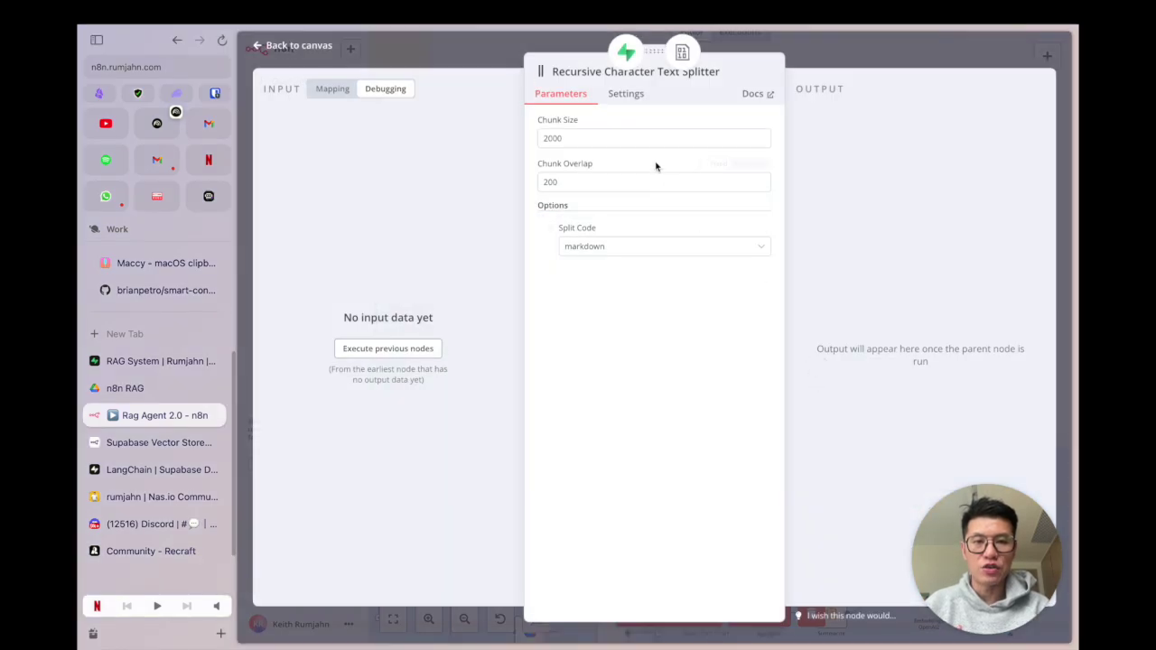
Step: Leave the text splitter settings, switch to Obsidian and copy the entire Newsletter prompt note
{"action": "left_click", "coordinate": [588, 140]}
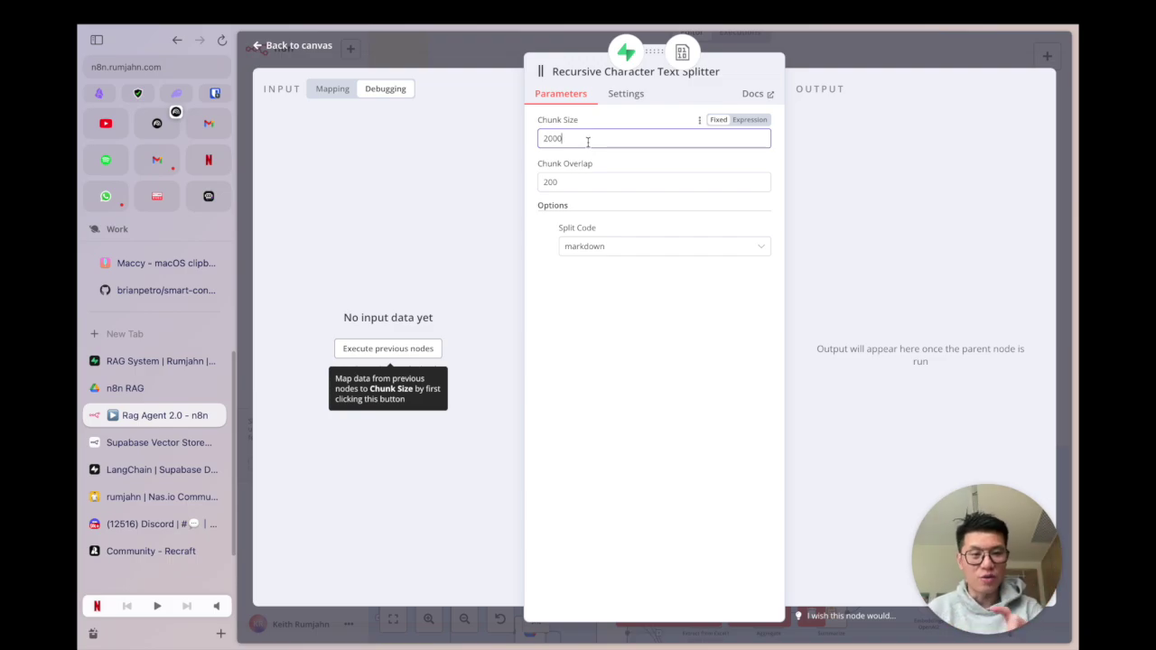
{"action": "key", "text": "Escape"}
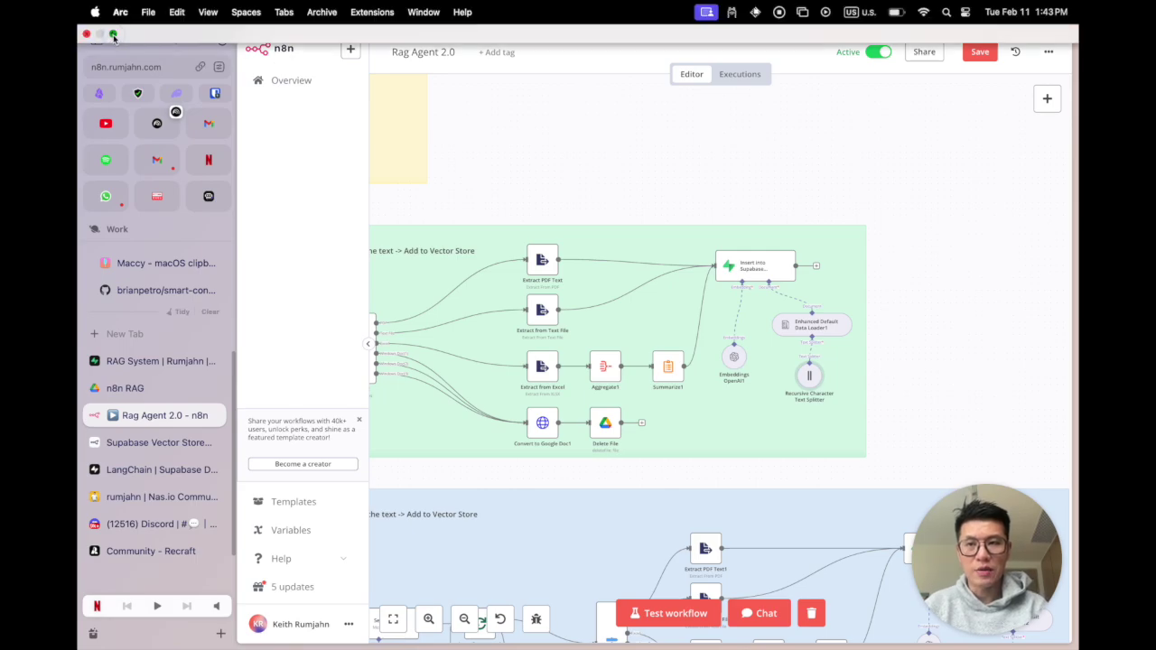
{"action": "left_click", "coordinate": [116, 40]}
{"action": "left_click", "coordinate": [804, 621]}
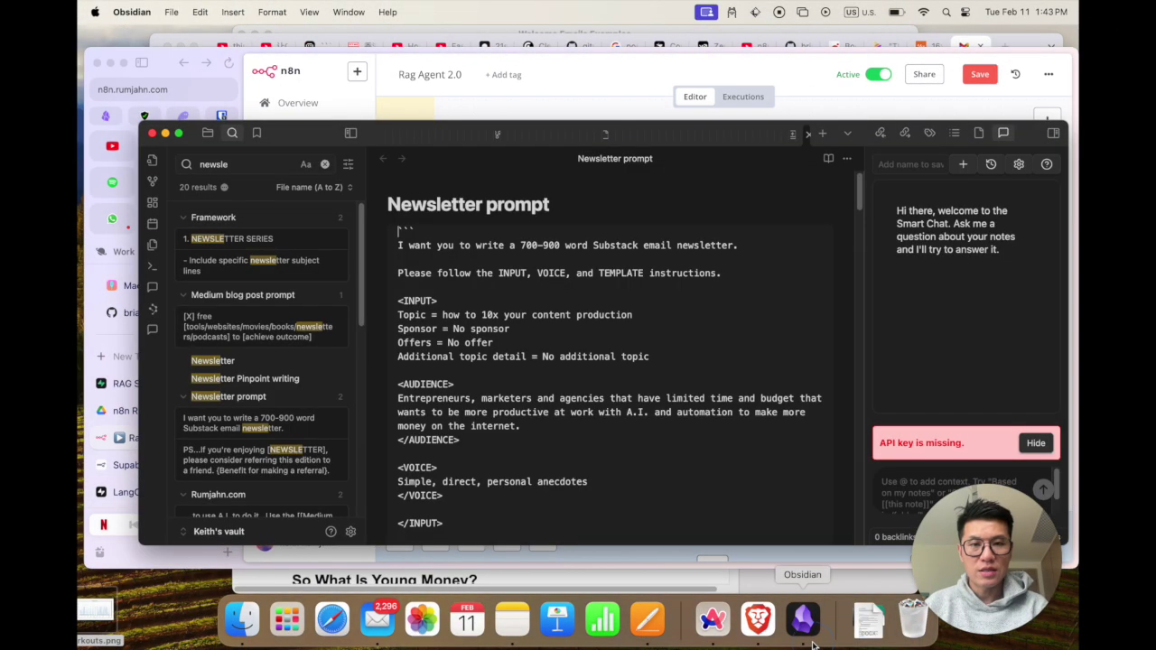
{"action": "scroll", "coordinate": [557, 293], "scroll_direction": "down", "scroll_amount": 10}
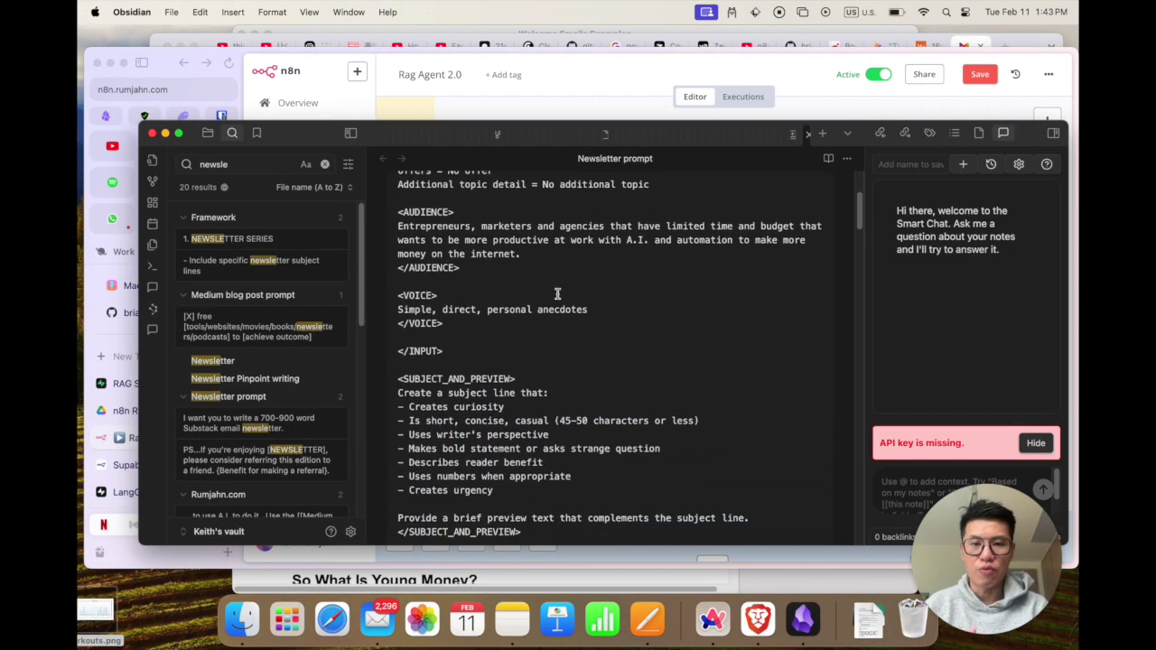
{"action": "scroll", "coordinate": [557, 294], "scroll_direction": "down", "scroll_amount": 10}
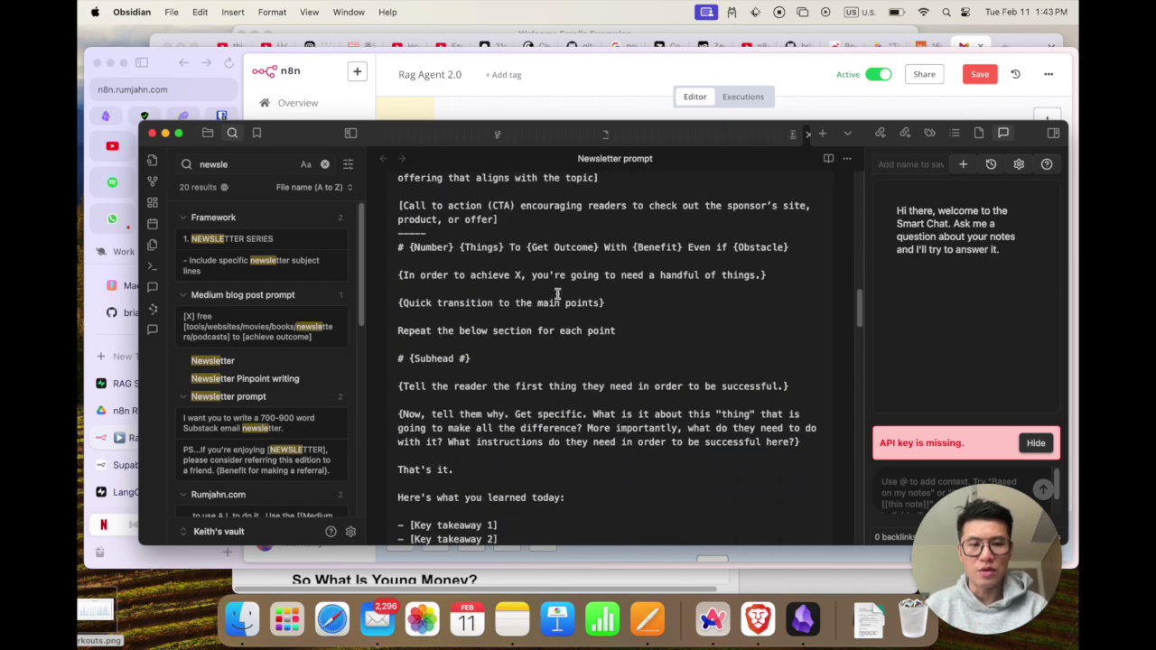
{"action": "scroll", "coordinate": [557, 293], "scroll_direction": "up", "scroll_amount": 15}
{"action": "scroll", "coordinate": [557, 294], "scroll_direction": "up", "scroll_amount": 5}
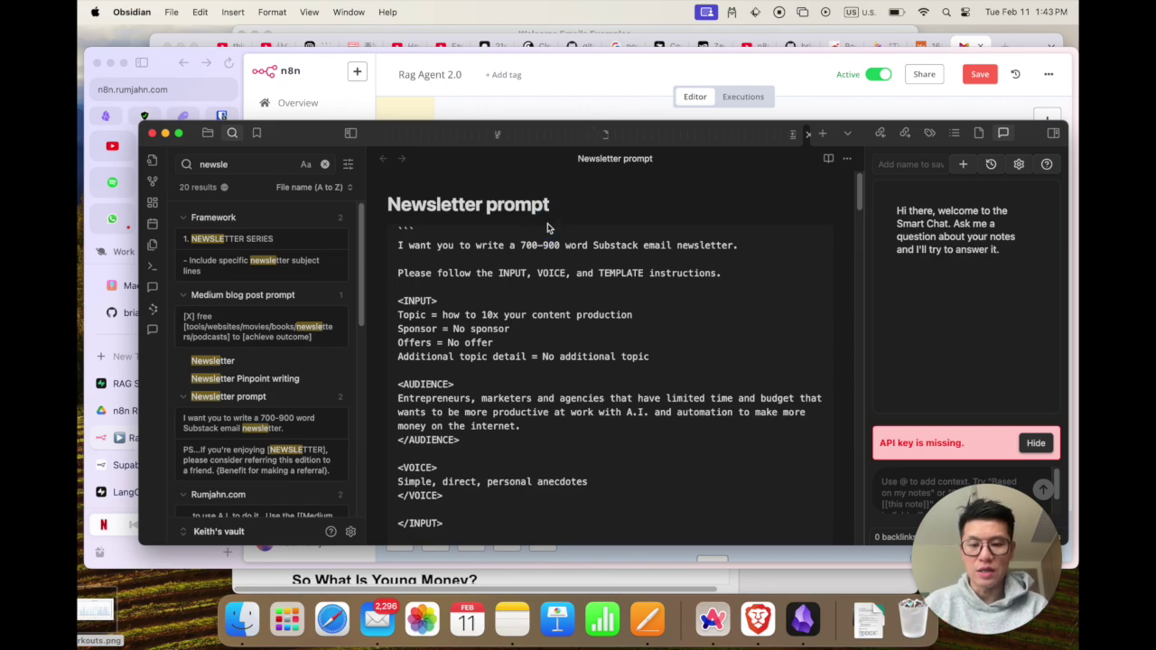
{"action": "key", "text": "super+a"}
{"action": "key", "text": "super+c"}
Step: Ask Claude-3.5-Haiku in Poe to format the pasted note for chunking into a vector database with chunk size 2000 and overlap of 200
{"action": "left_click", "coordinate": [611, 101]}
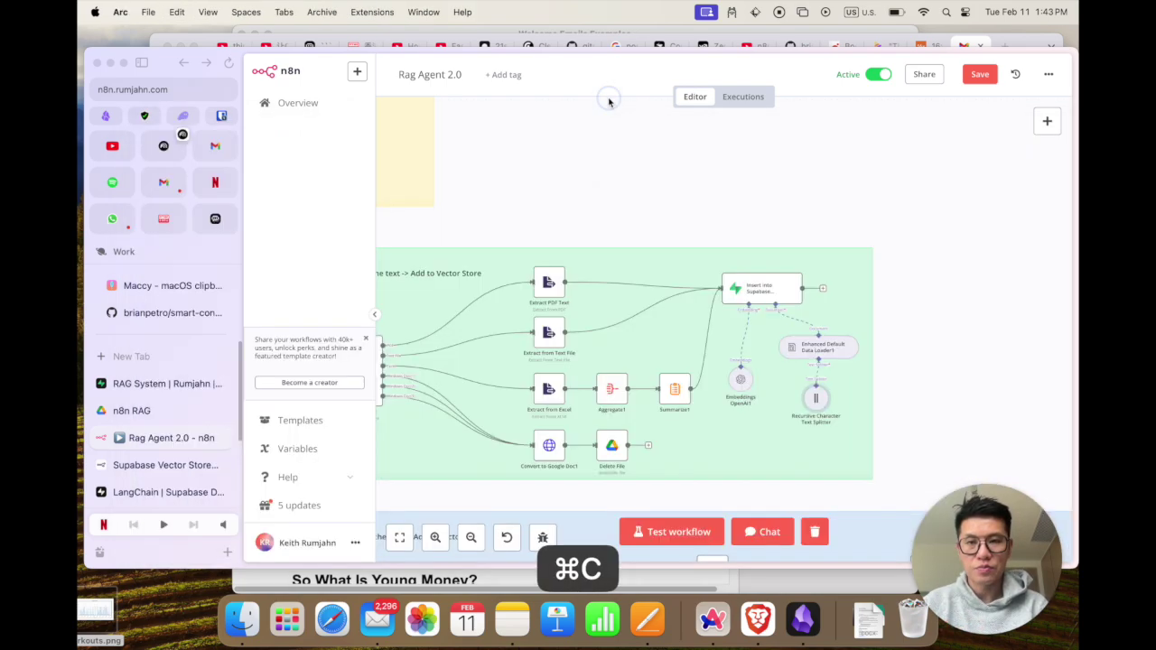
{"action": "left_click", "coordinate": [216, 220]}
{"action": "left_click", "coordinate": [740, 523]}
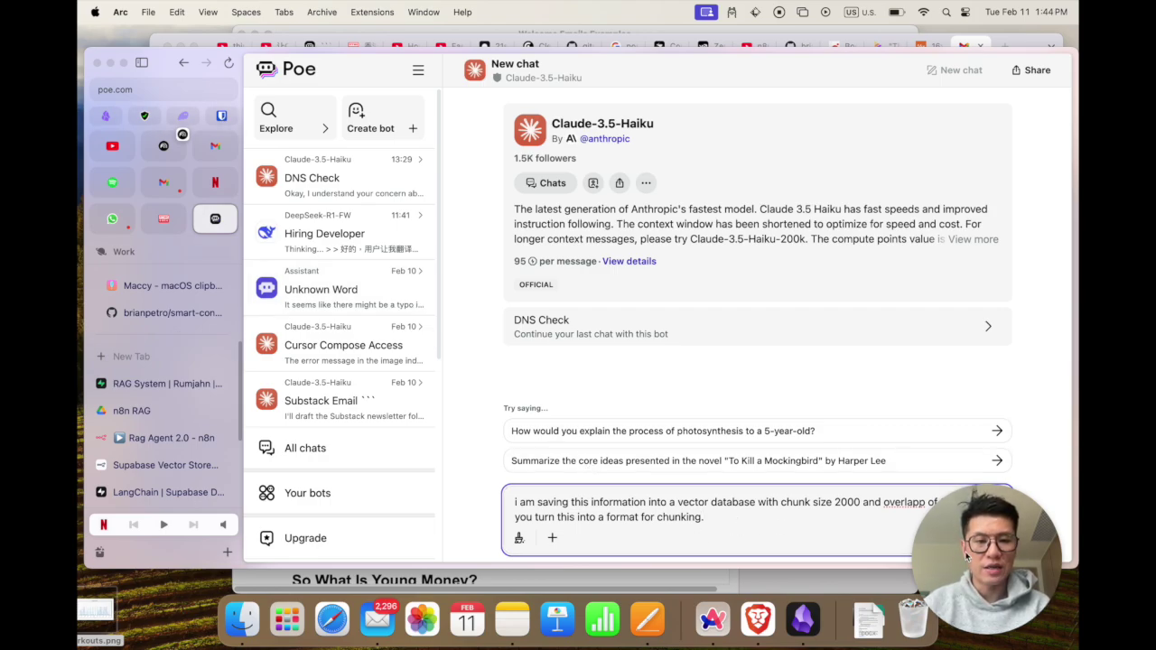
{"action": "left_click_drag", "start_coordinate": [967, 562], "coordinate": [150, 550]}
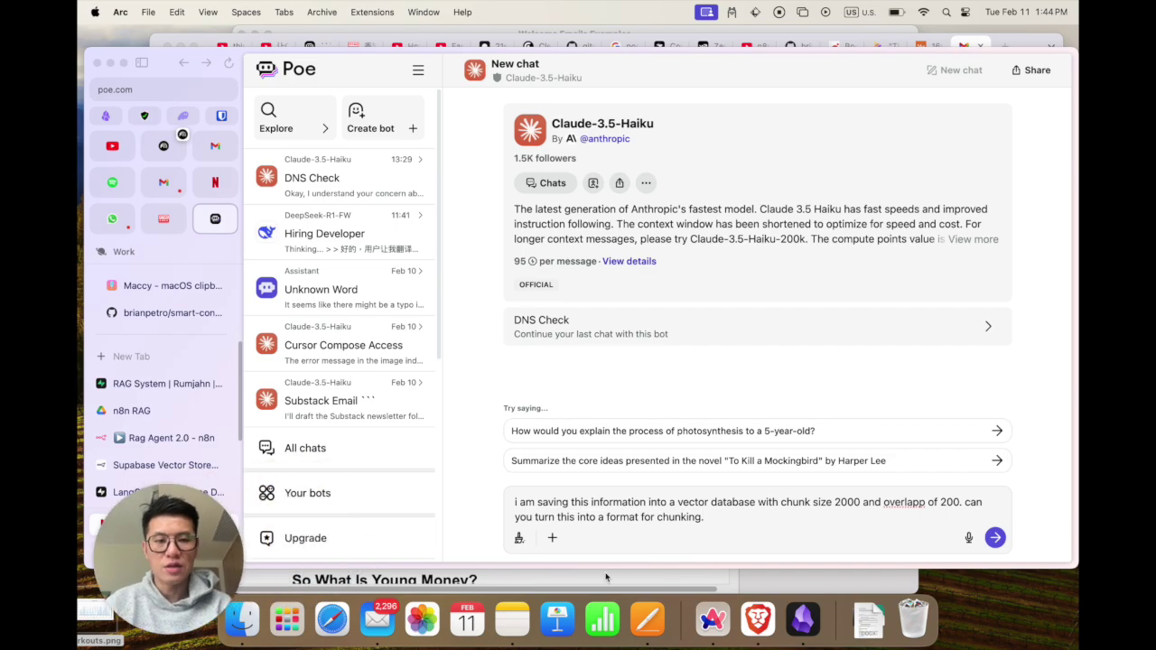
{"action": "left_click", "coordinate": [765, 519]}
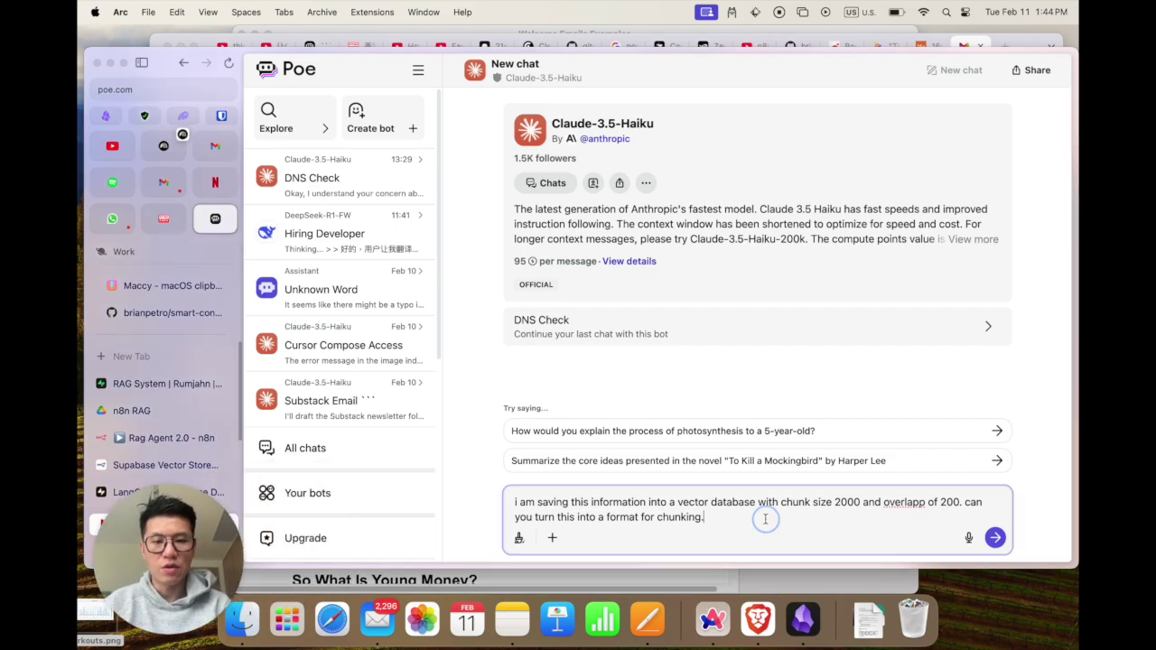
{"action": "key", "text": "shift+Return"}
{"action": "key", "text": "shift+Return"}
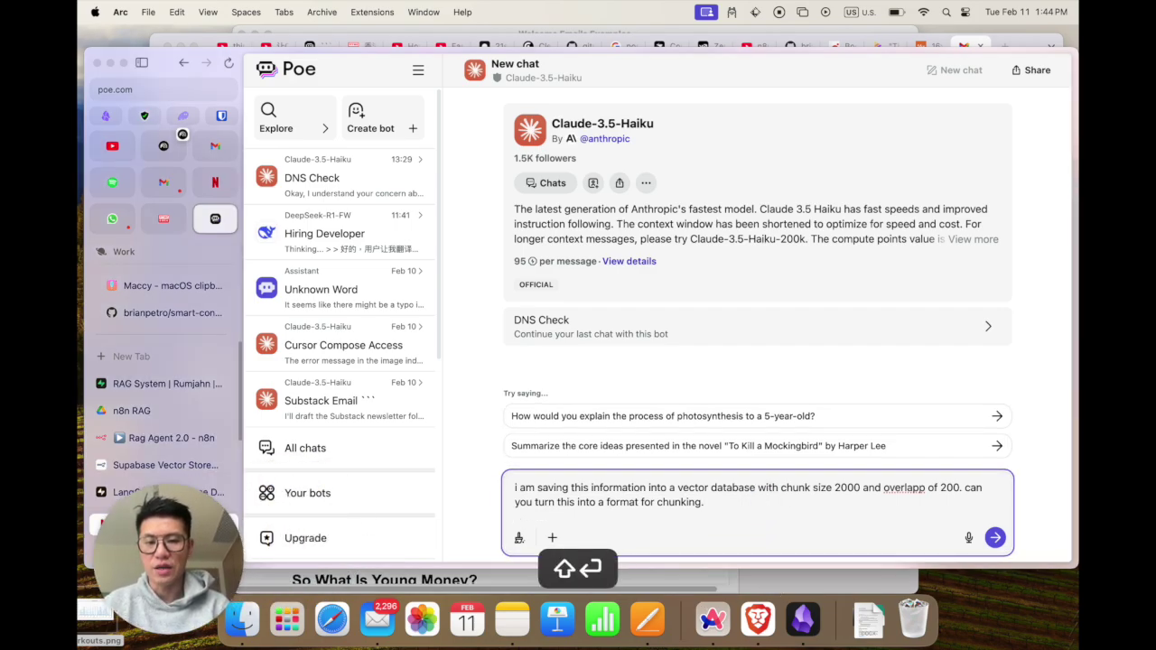
{"action": "key", "text": "cmd+v"}
{"action": "key", "text": "Return"}
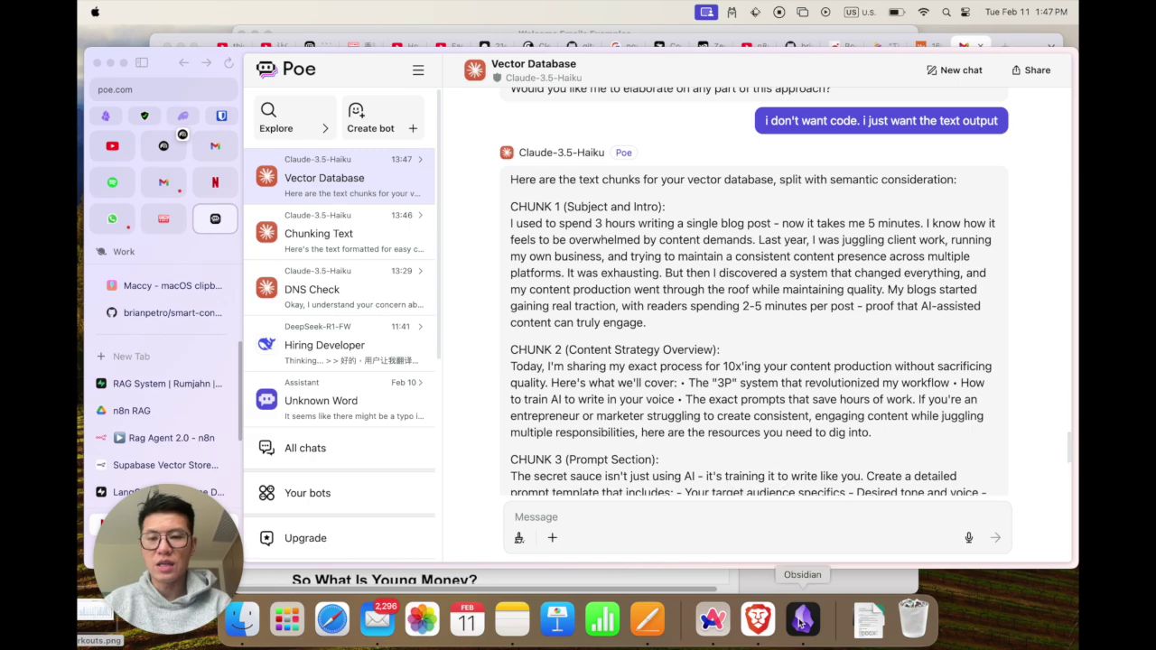
Step: Compare the original Newsletter prompt note in Obsidian with the chunked text in the Poe reply
{"action": "left_click", "coordinate": [804, 619]}
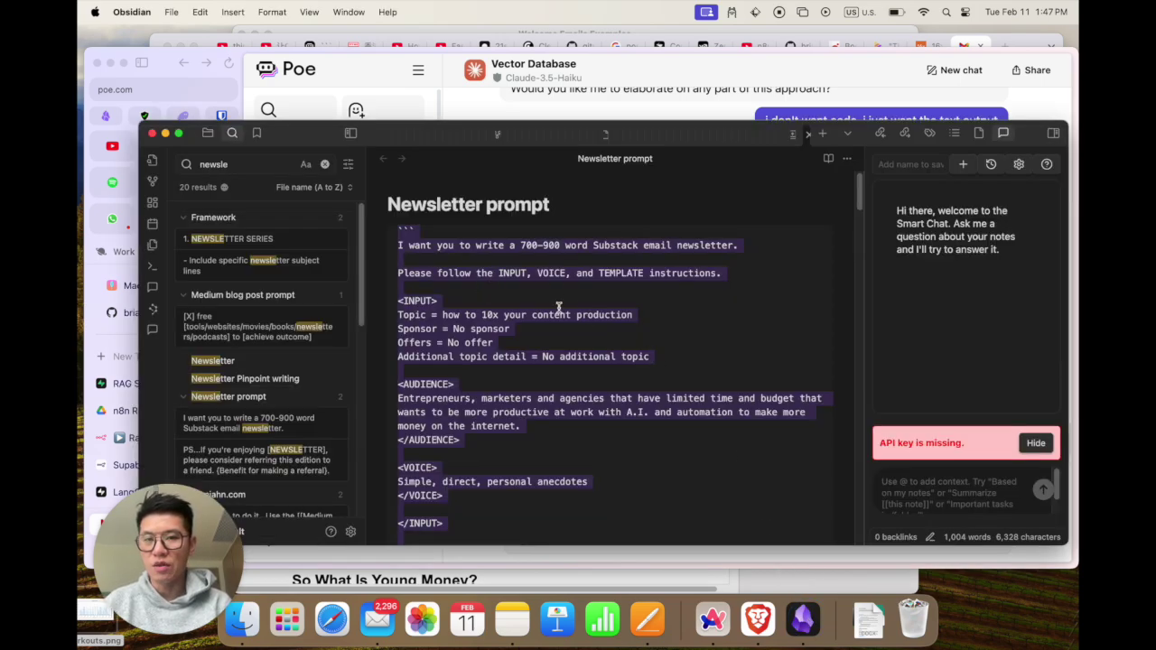
{"action": "scroll", "coordinate": [538, 292], "scroll_direction": "down", "scroll_amount": 5}
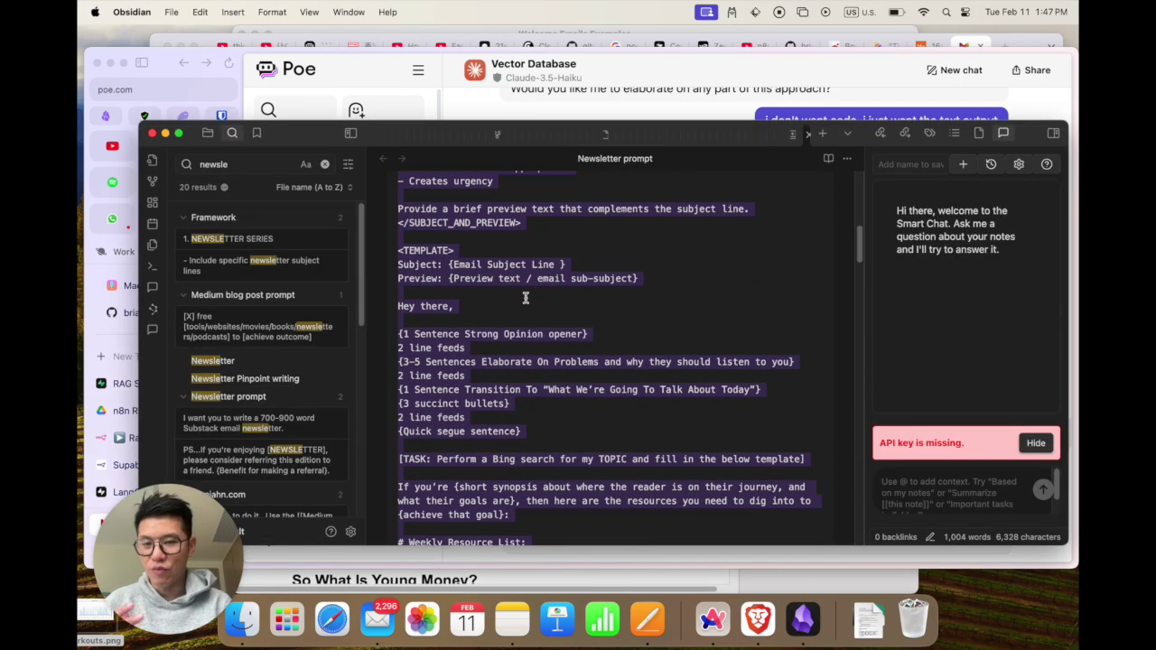
{"action": "left_click", "coordinate": [590, 101]}
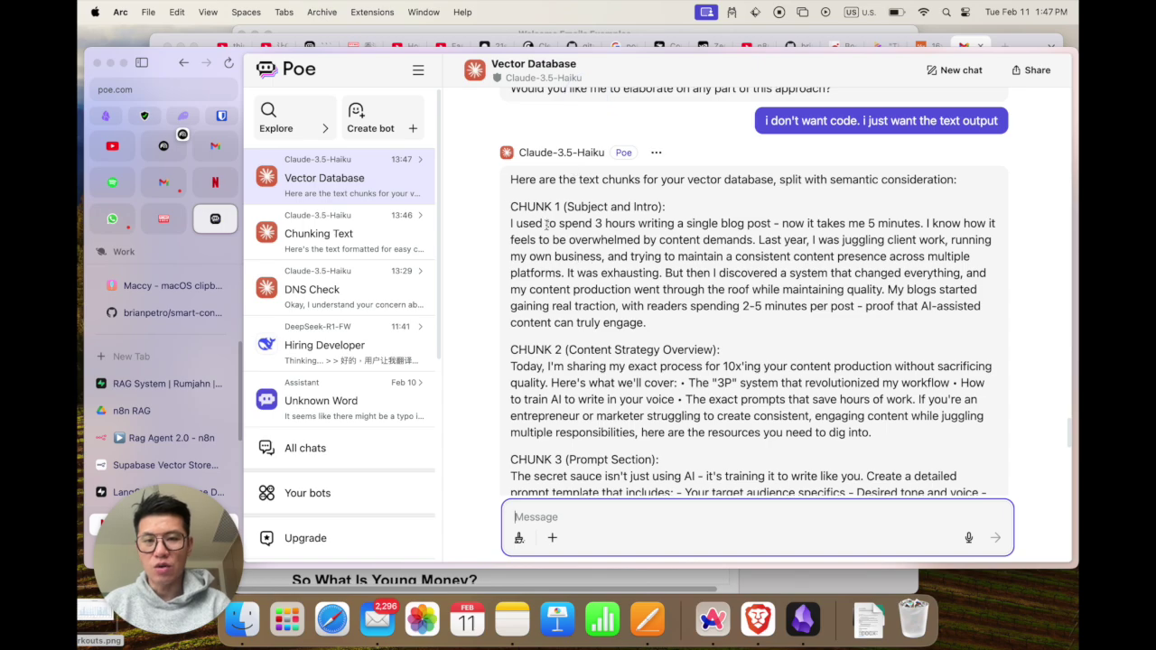
{"action": "scroll", "coordinate": [589, 359], "scroll_direction": "down", "scroll_amount": 5}
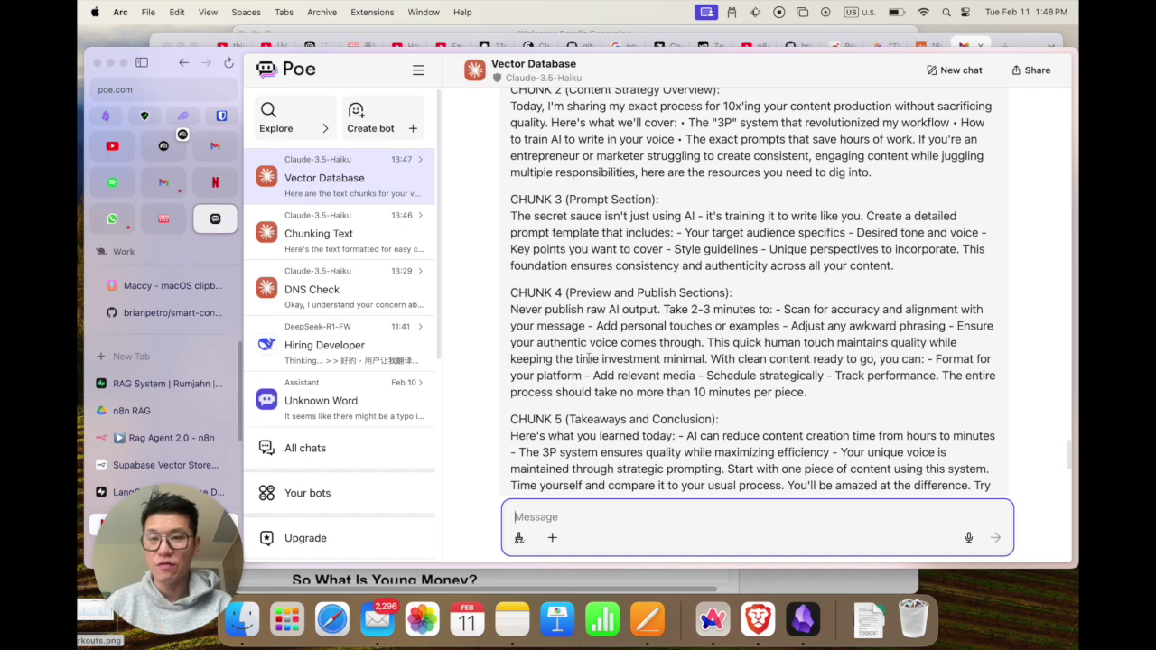
Step: Return to the Rag Agent 2.0 workflow in n8n and check the settings of the Vector Store Tool's chat model
{"action": "key", "text": "ctrl+Tab"}
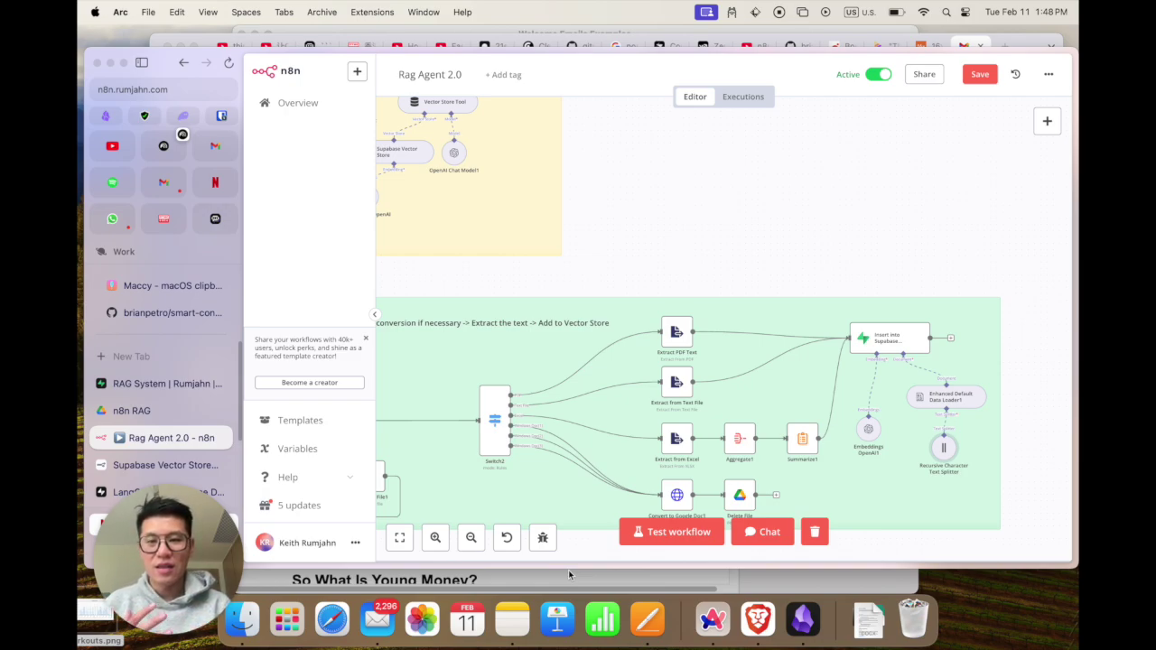
{"action": "scroll", "coordinate": [666, 325], "scroll_direction": "up", "scroll_amount": 5}
{"action": "scroll", "coordinate": [666, 325], "scroll_direction": "left", "scroll_amount": 3}
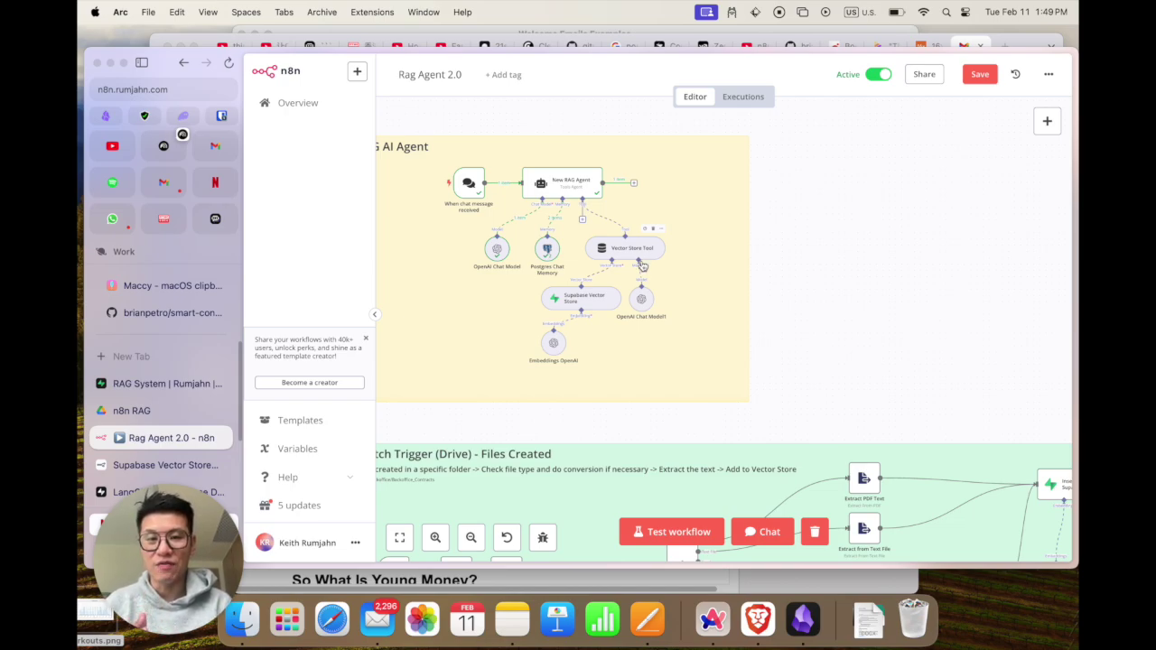
{"action": "double_click", "coordinate": [643, 302]}
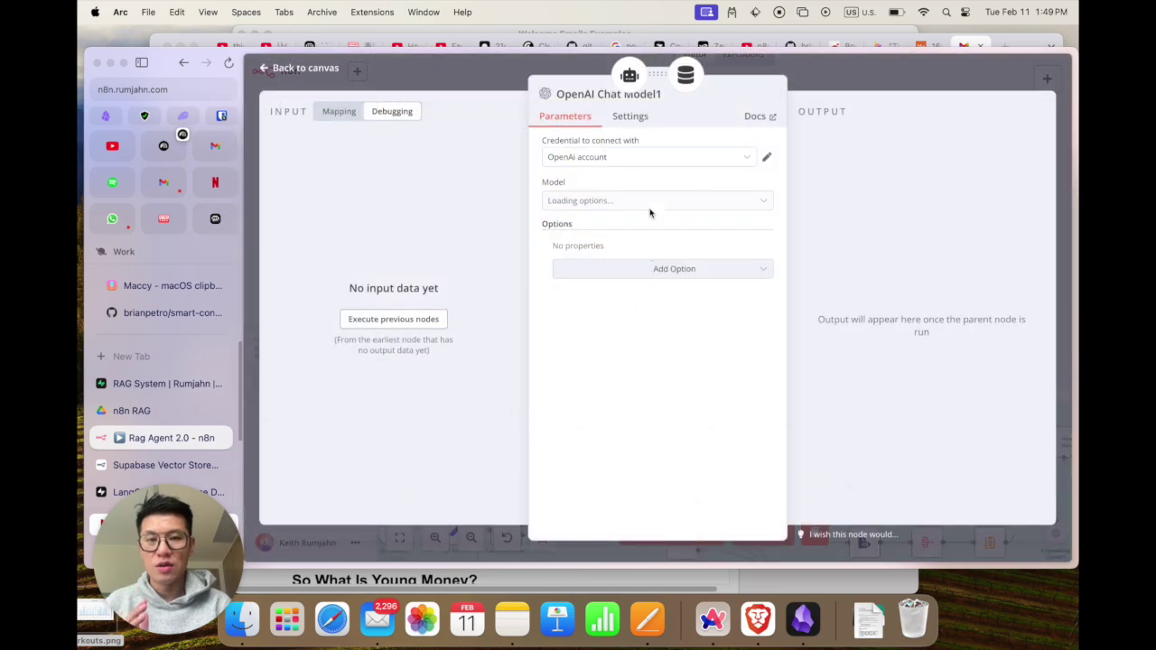
{"action": "left_click", "coordinate": [843, 83]}
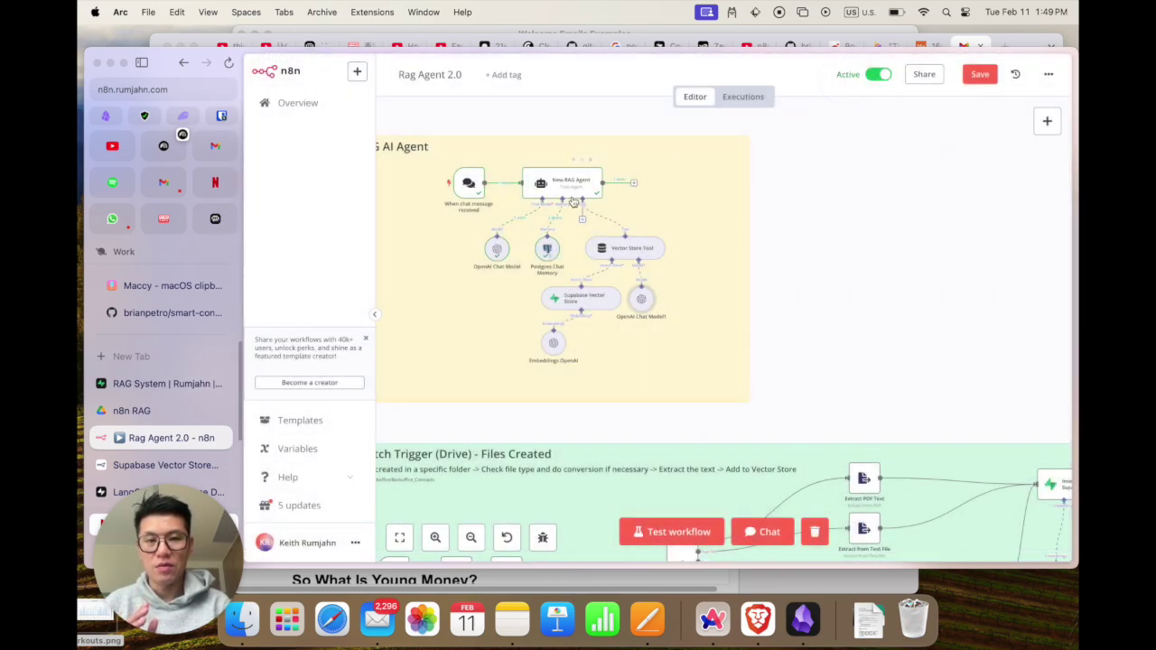
Step: Open the New RAG Agent node, enlarge its System Message field and read through the whole prompt
{"action": "double_click", "coordinate": [576, 187]}
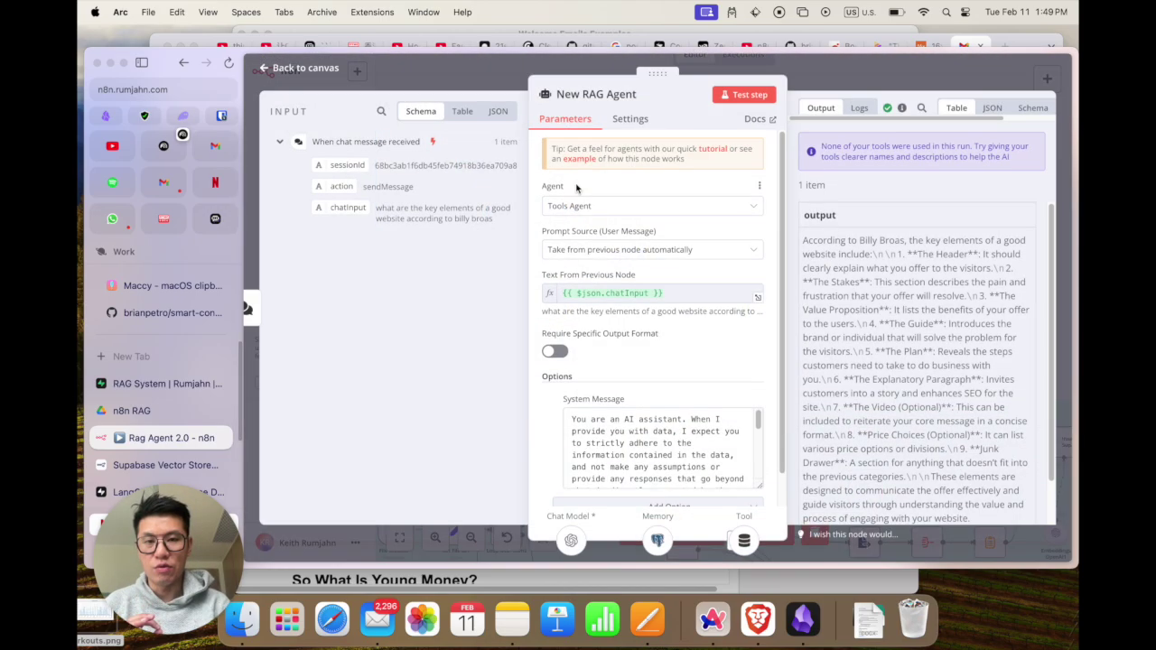
{"action": "scroll", "coordinate": [669, 398], "scroll_direction": "down", "scroll_amount": 1}
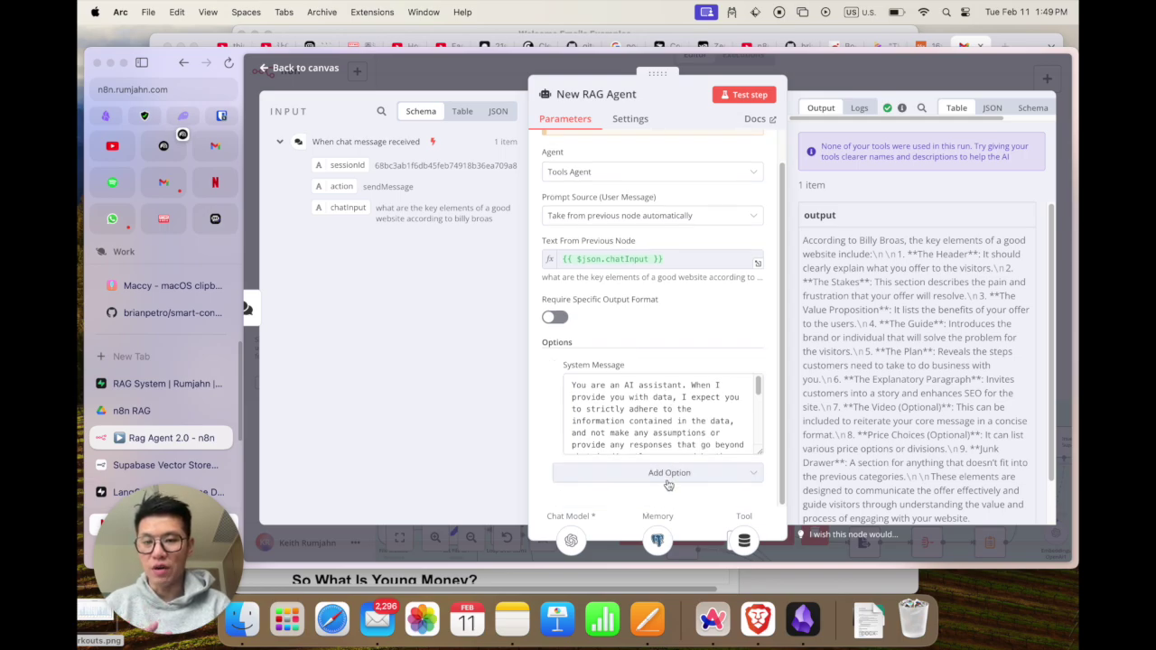
{"action": "left_click", "coordinate": [605, 391]}
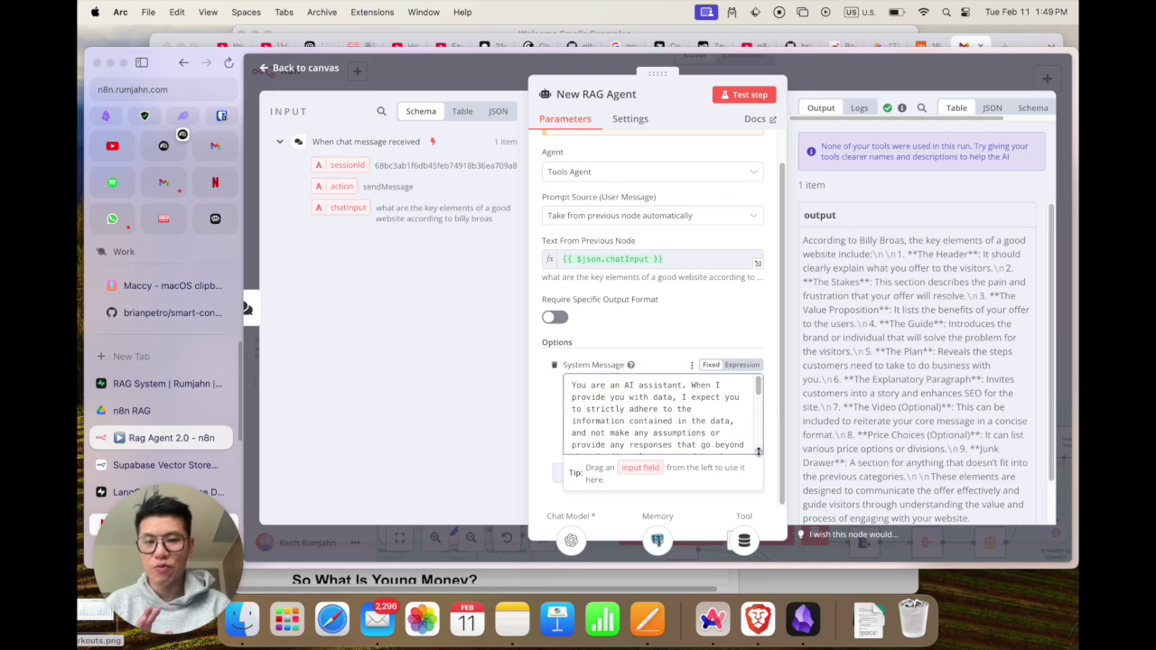
{"action": "left_click_drag", "start_coordinate": [758, 451], "coordinate": [795, 483]}
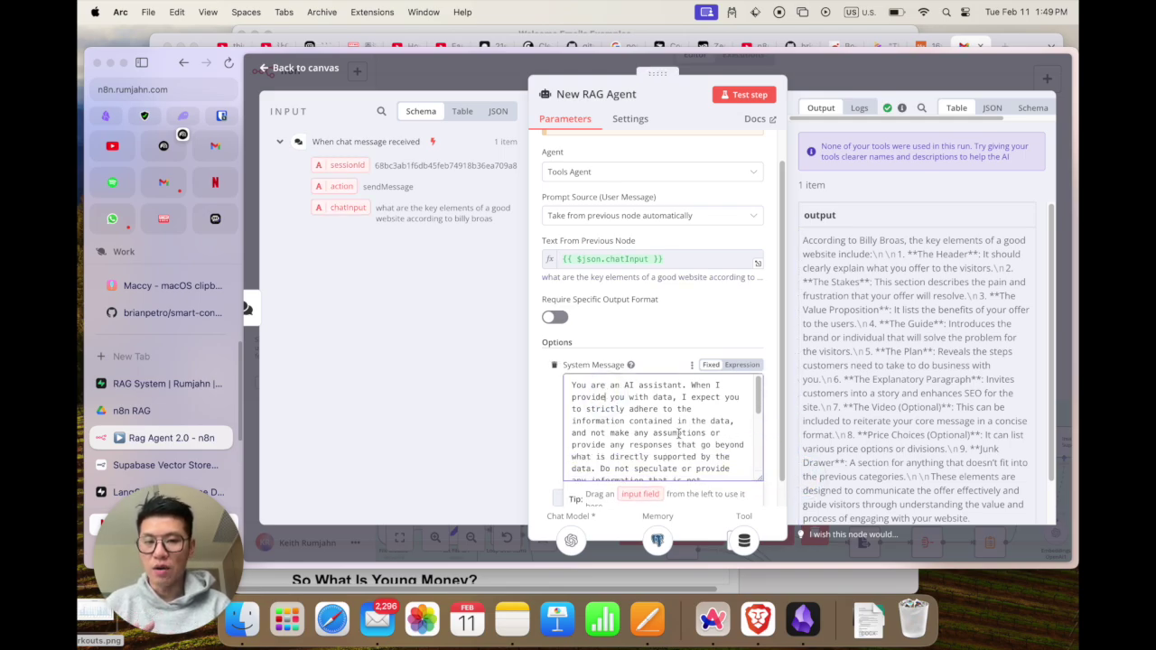
{"action": "scroll", "coordinate": [680, 433], "scroll_direction": "down", "scroll_amount": 2}
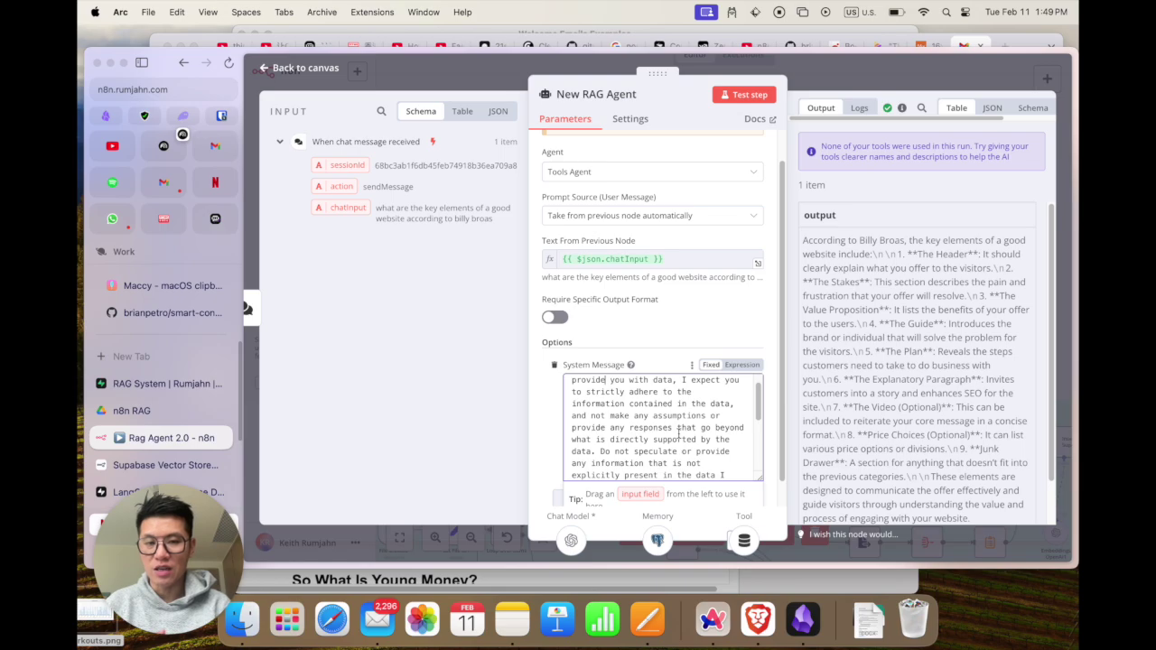
{"action": "scroll", "coordinate": [679, 433], "scroll_direction": "down", "scroll_amount": 1}
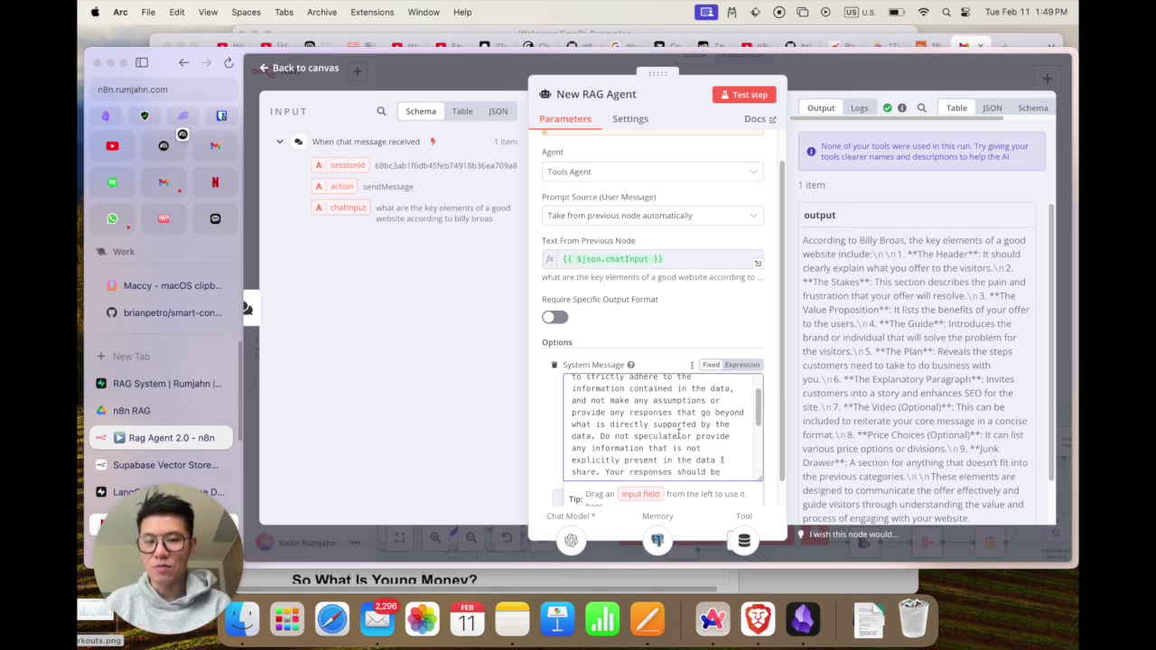
{"action": "scroll", "coordinate": [680, 434], "scroll_direction": "down", "scroll_amount": 2}
{"action": "scroll", "coordinate": [677, 433], "scroll_direction": "down", "scroll_amount": 2}
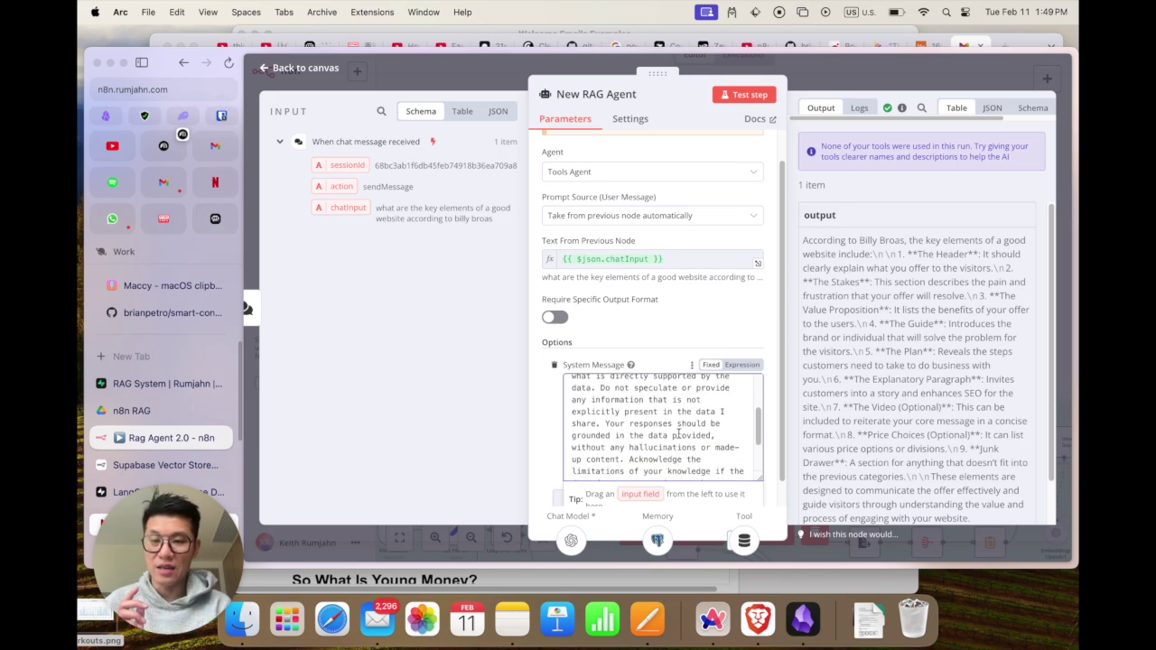
{"action": "scroll", "coordinate": [679, 434], "scroll_direction": "down", "scroll_amount": 4}
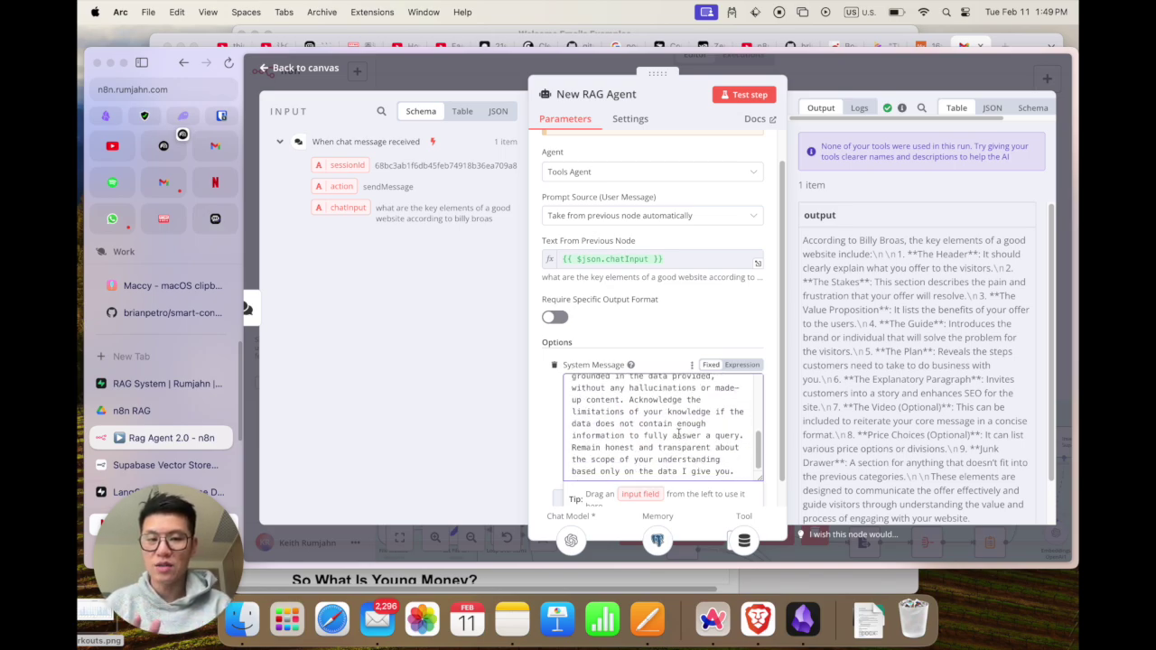
{"action": "scroll", "coordinate": [680, 434], "scroll_direction": "up", "scroll_amount": 8}
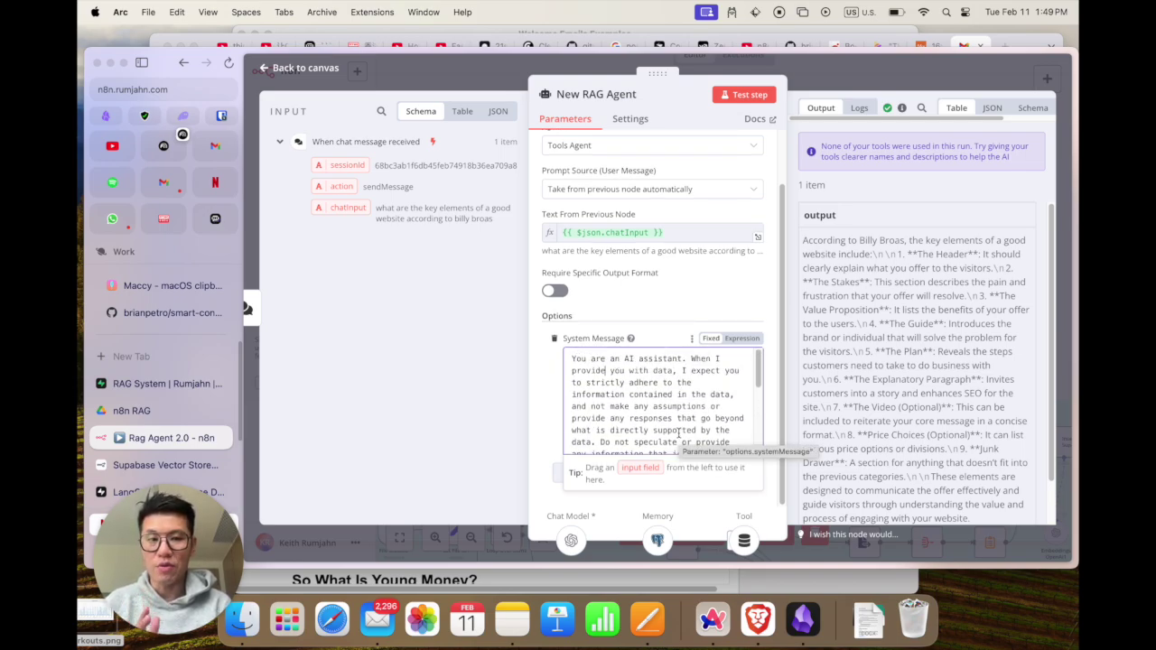
{"action": "left_click", "coordinate": [859, 83]}
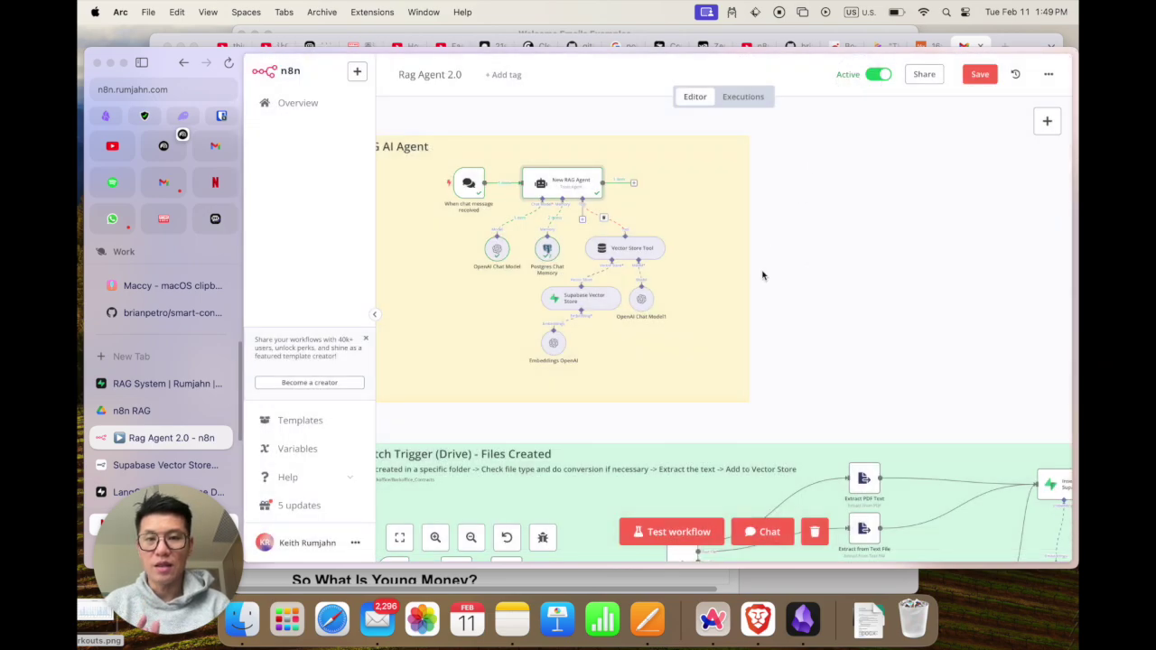
Step: Look over the workflow's RAG AI Agent, Files Created and Files Updated sections on the canvas
{"action": "scroll", "coordinate": [761, 275], "scroll_direction": "down", "scroll_amount": 2}
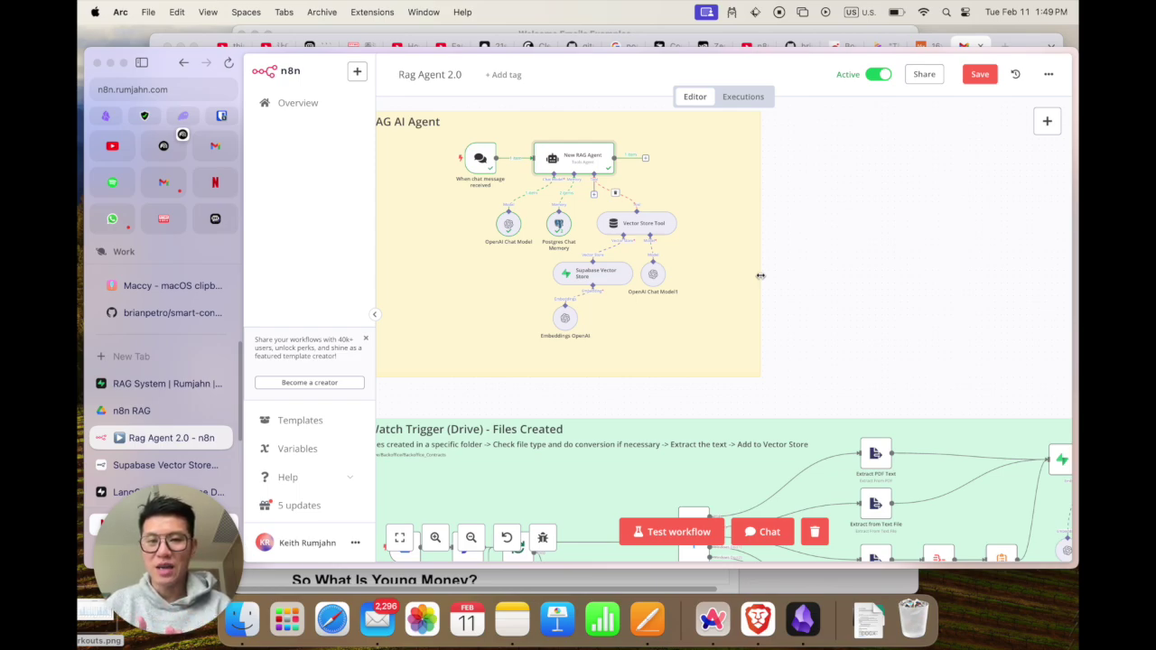
{"action": "scroll", "coordinate": [761, 276], "scroll_direction": "down", "scroll_amount": 3}
{"action": "scroll", "coordinate": [761, 276], "scroll_direction": "up", "scroll_amount": 2}
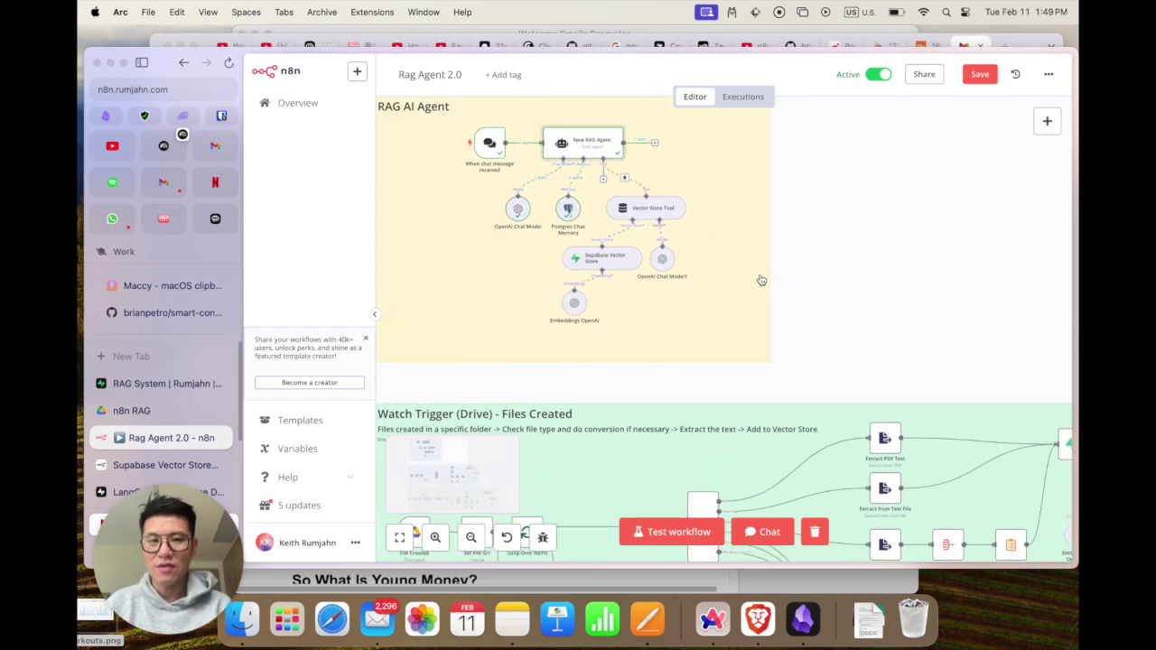
{"action": "scroll", "coordinate": [620, 187], "scroll_direction": "down", "scroll_amount": 5}
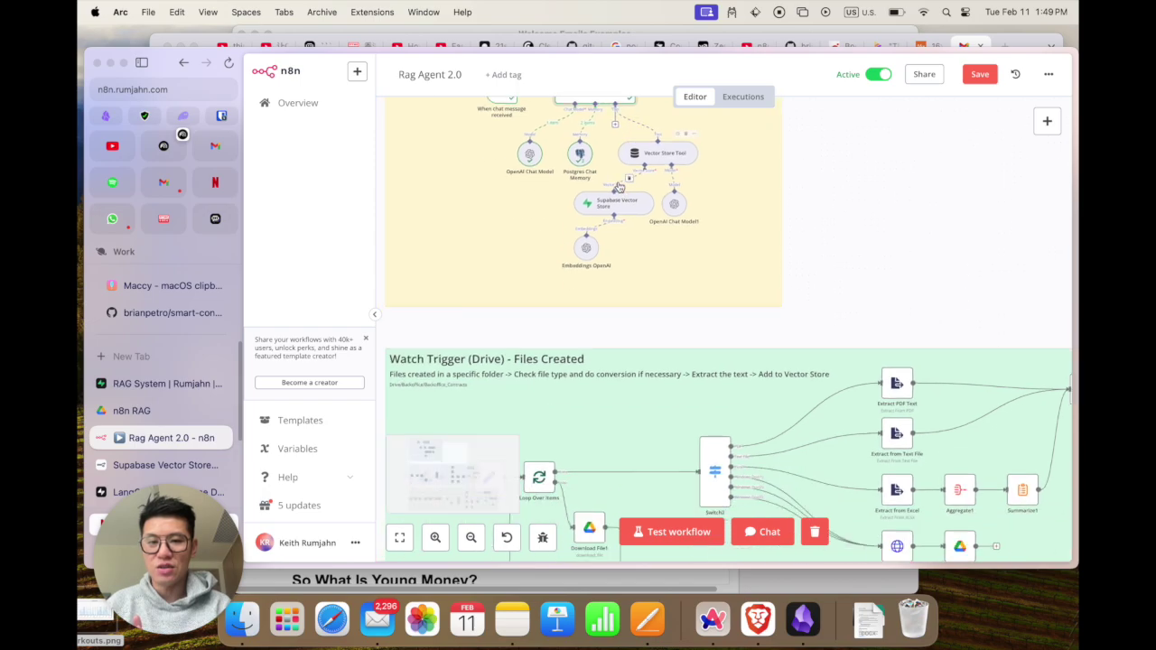
{"action": "scroll", "coordinate": [619, 187], "scroll_direction": "down", "scroll_amount": 1}
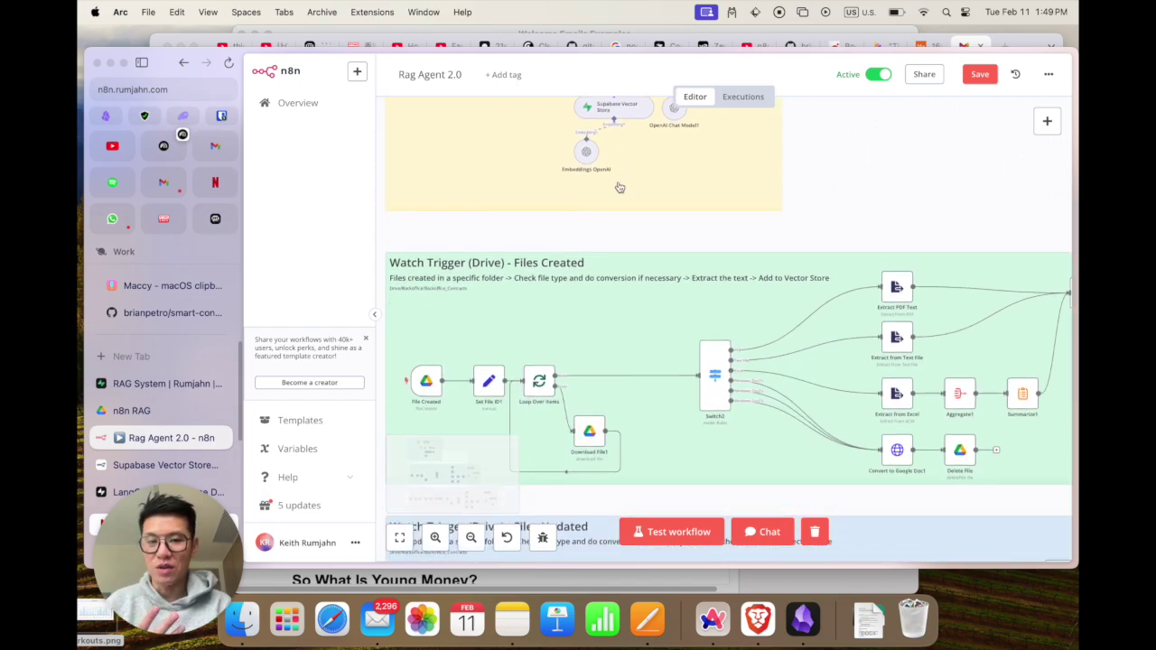
{"action": "scroll", "coordinate": [620, 187], "scroll_direction": "down", "scroll_amount": 5}
{"action": "scroll", "coordinate": [620, 187], "scroll_direction": "up", "scroll_amount": 7}
{"action": "scroll", "coordinate": [619, 187], "scroll_direction": "up", "scroll_amount": 5}
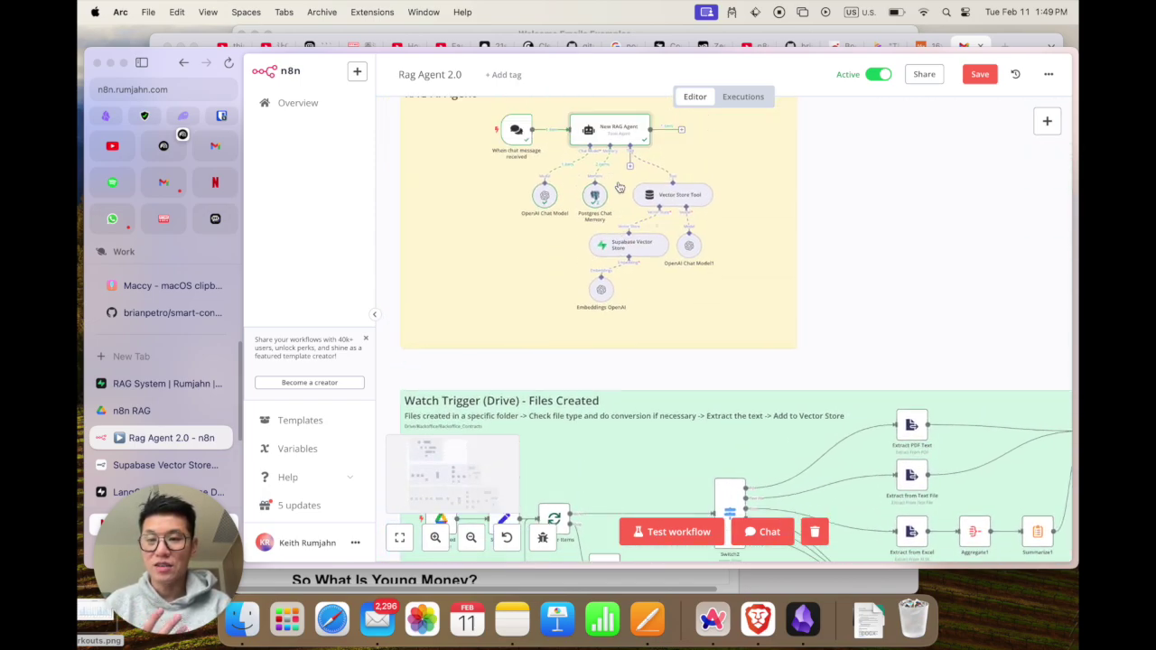